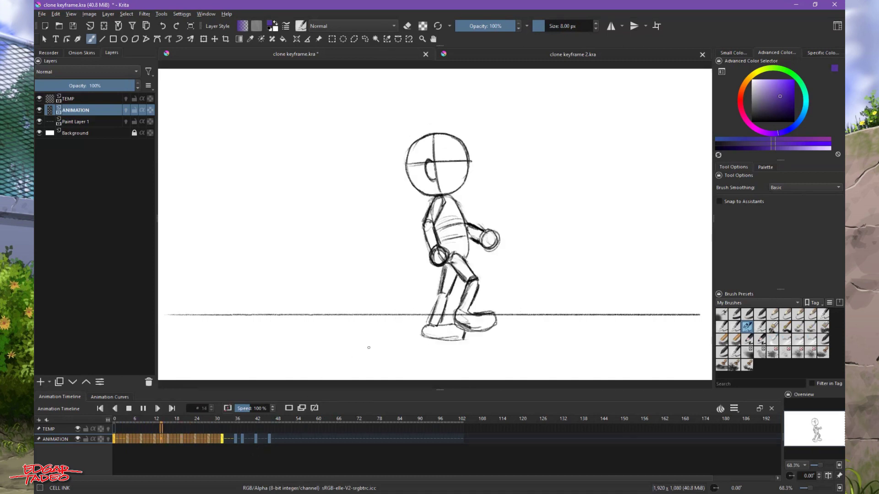
# - Pause playback and compare frame 0 with its matching drawing at frame 32, ending on frame 0
pyautogui.hotkey('ctrl', 'space')
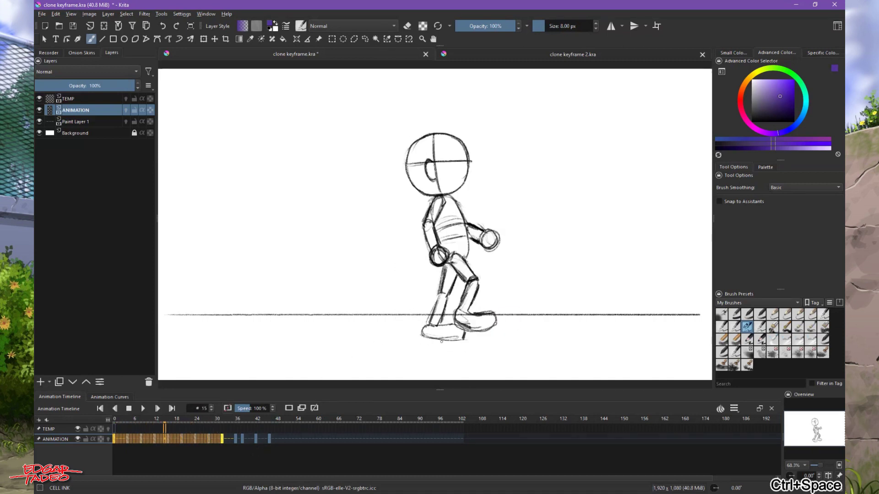
pyautogui.click(114, 439)
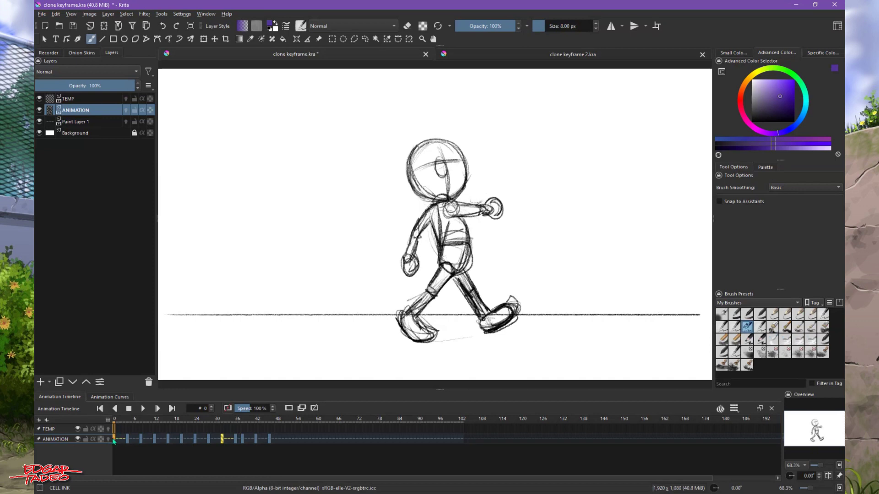
pyautogui.click(223, 440)
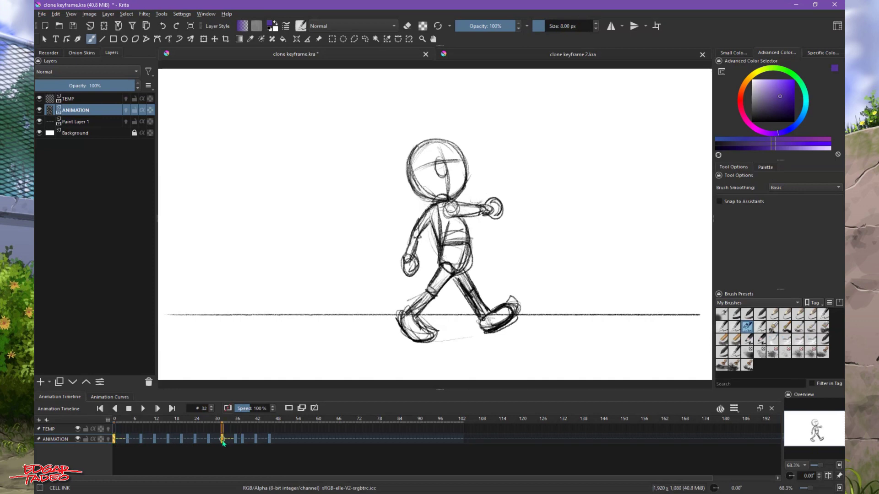
pyautogui.click(114, 439)
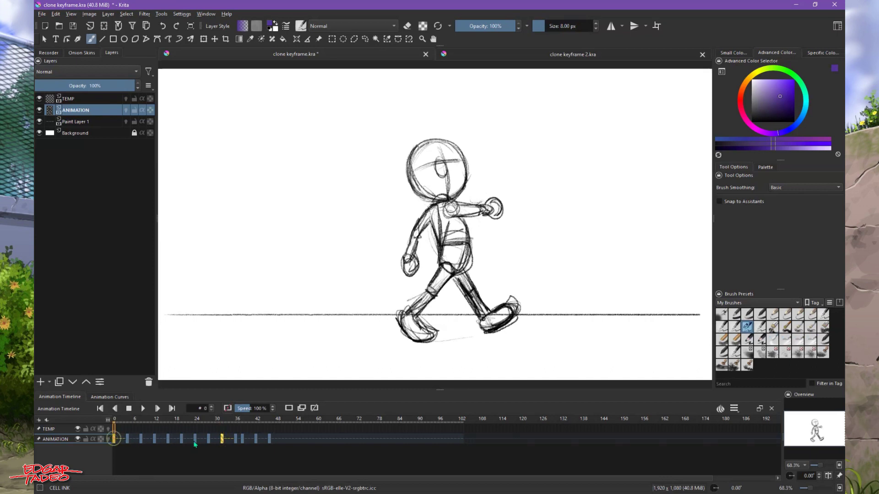
pyautogui.click(222, 440)
pyautogui.click(114, 440)
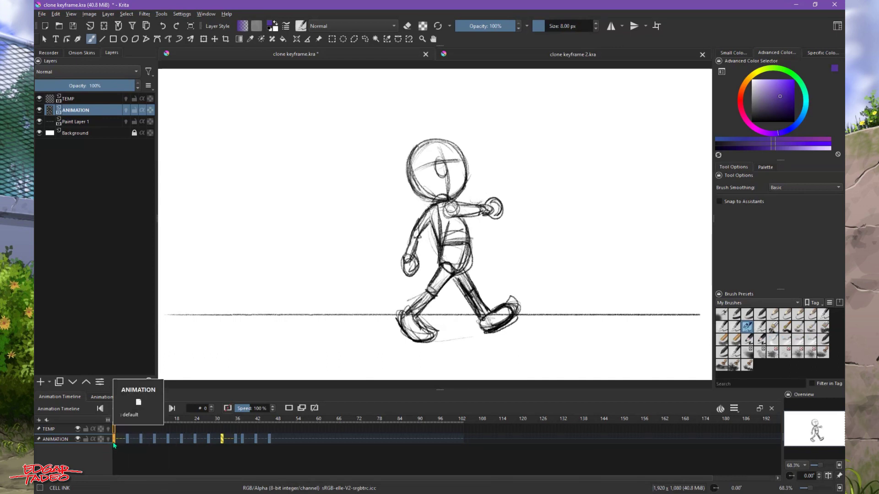
pyautogui.rightClick(113, 440)
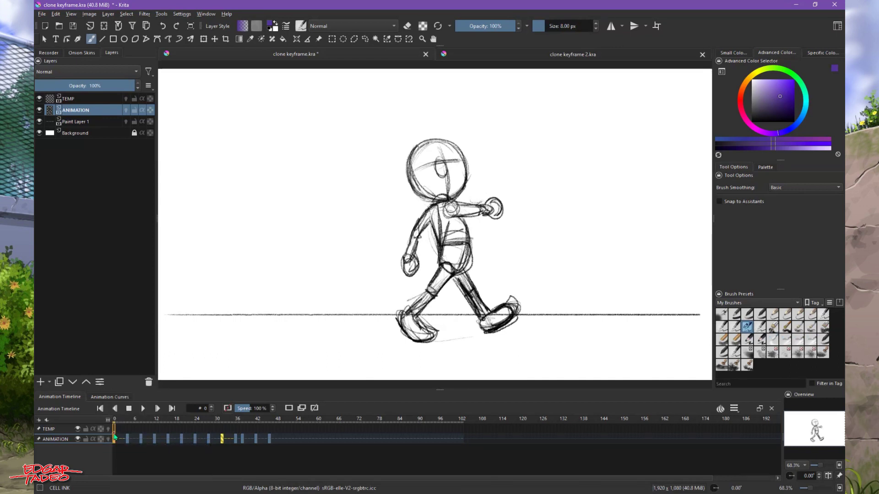
pyautogui.rightClick(114, 433)
pyautogui.rightClick(116, 440)
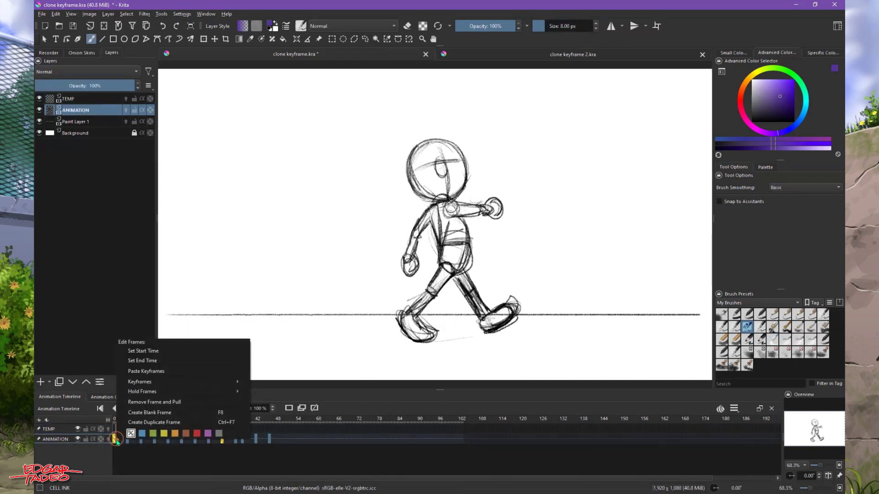
pyautogui.click(114, 440)
pyautogui.rightClick(114, 441)
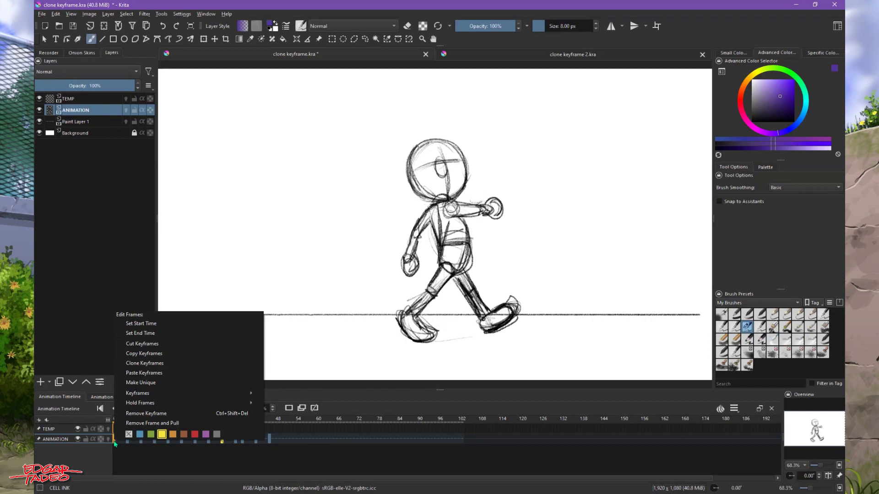
pyautogui.press('Escape')
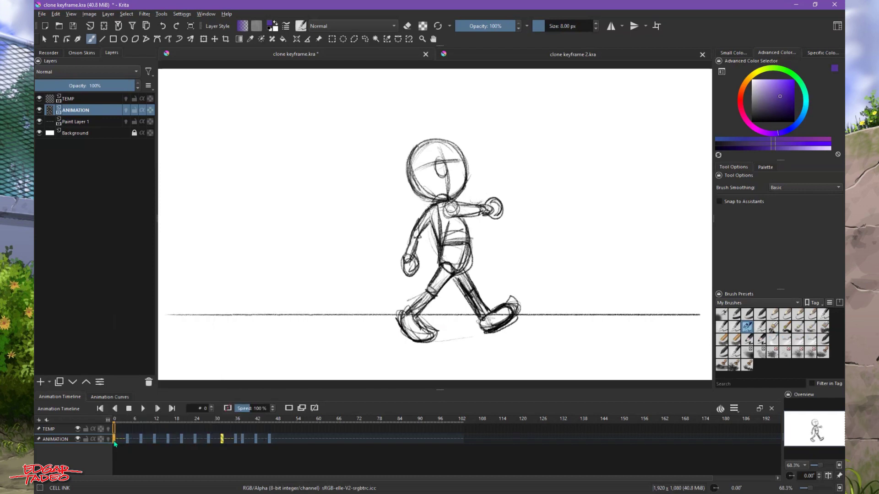
pyautogui.moveTo(564, 199)
pyautogui.mouseDown()
pyautogui.moveTo(604, 212)
pyautogui.moveTo(632, 197)
pyautogui.moveTo(643, 160)
pyautogui.mouseUp()
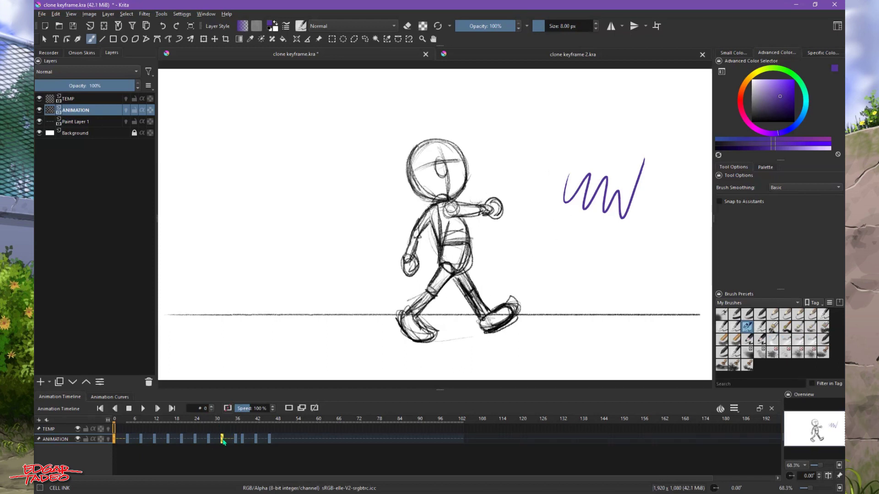
pyautogui.click(224, 440)
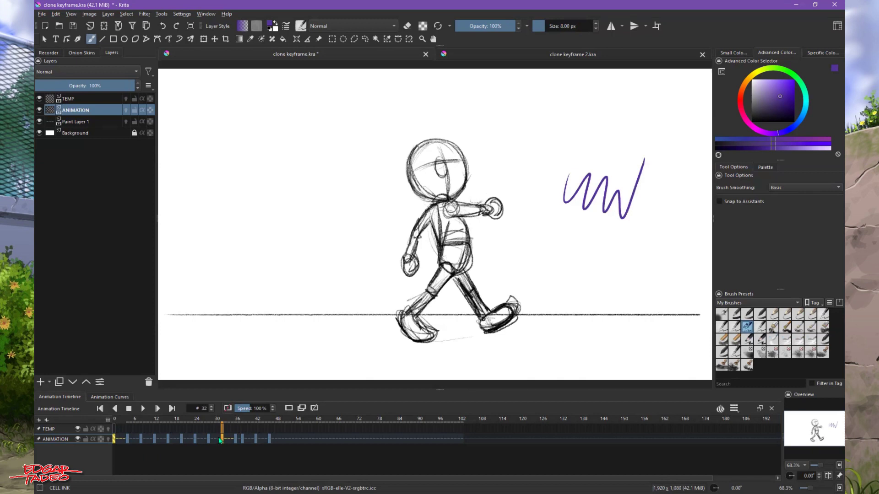
pyautogui.hotkey('ctrl', 'z')
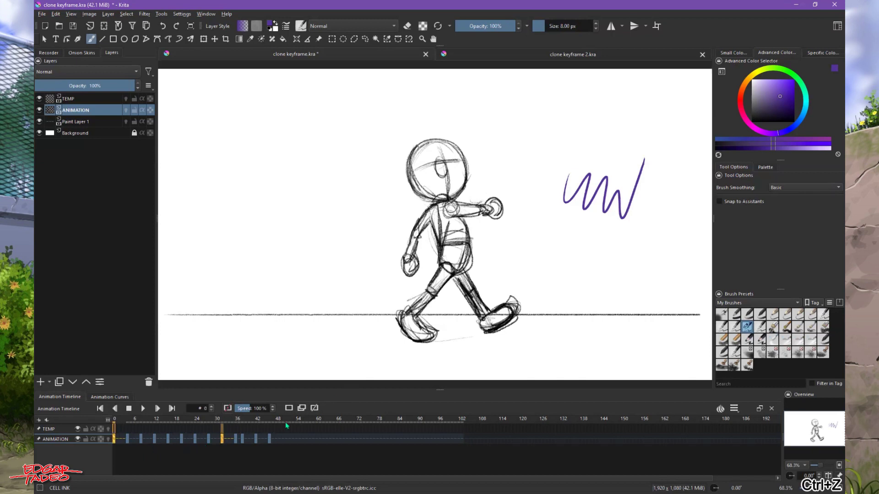
pyautogui.hotkey('ctrl', 'z')
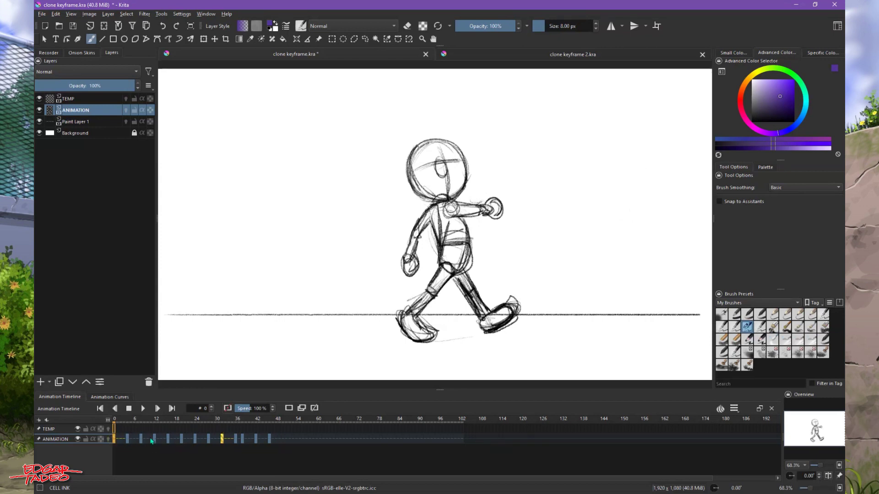
# - Select the walk cycle's frames 0–31 and clone them as keyframes
pyautogui.keyDown('shift'); pyautogui.click(222, 439); pyautogui.keyUp('shift')
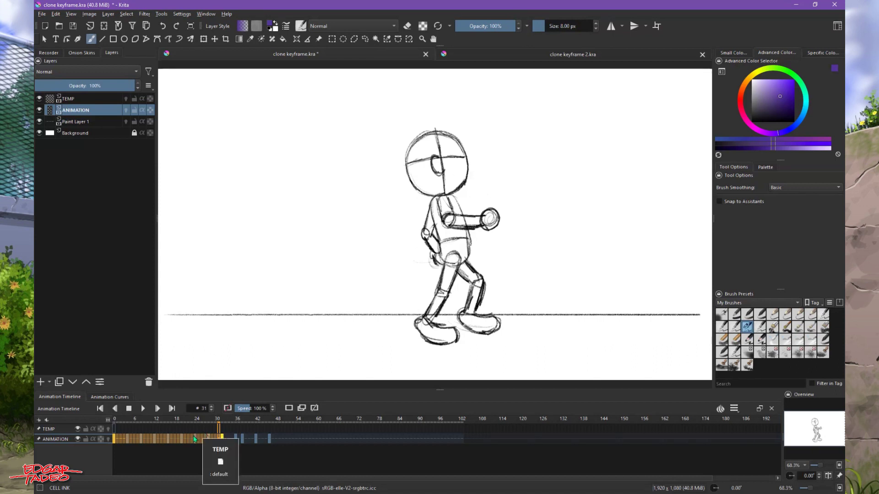
pyautogui.rightClick(167, 441)
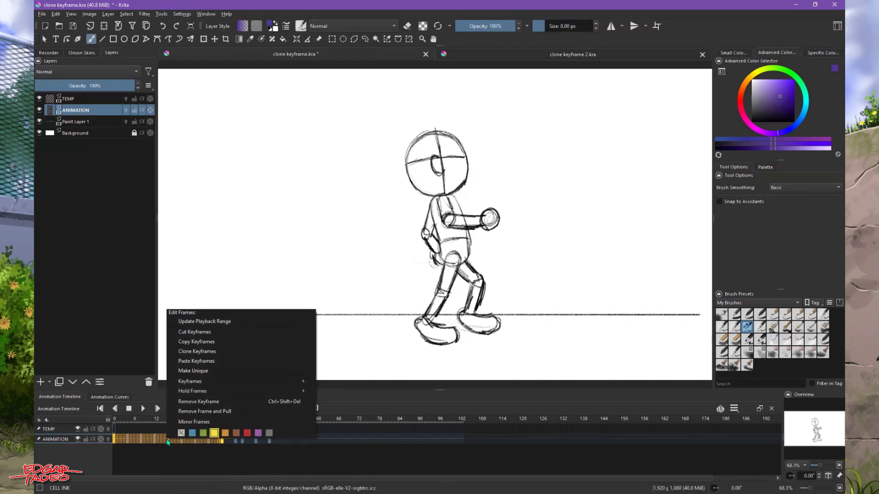
pyautogui.click(198, 352)
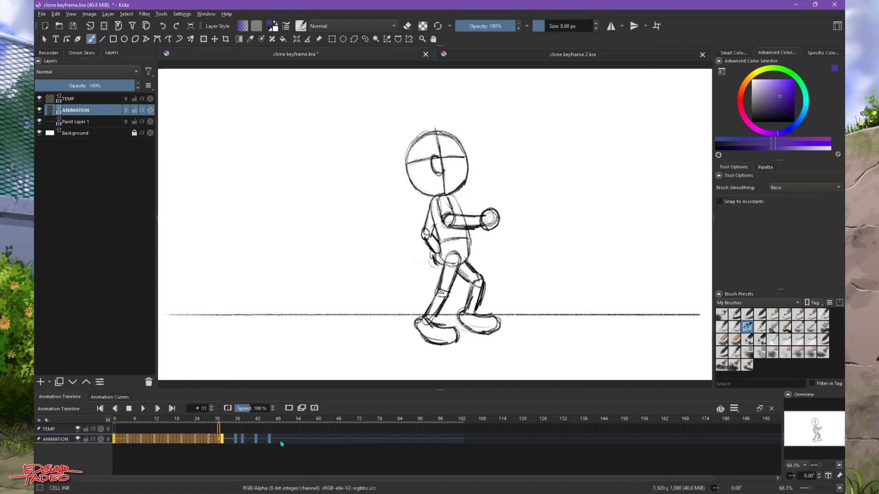
# - Paste the cloned keyframes on the ANIMATION layer starting at frame 53
pyautogui.click(293, 441)
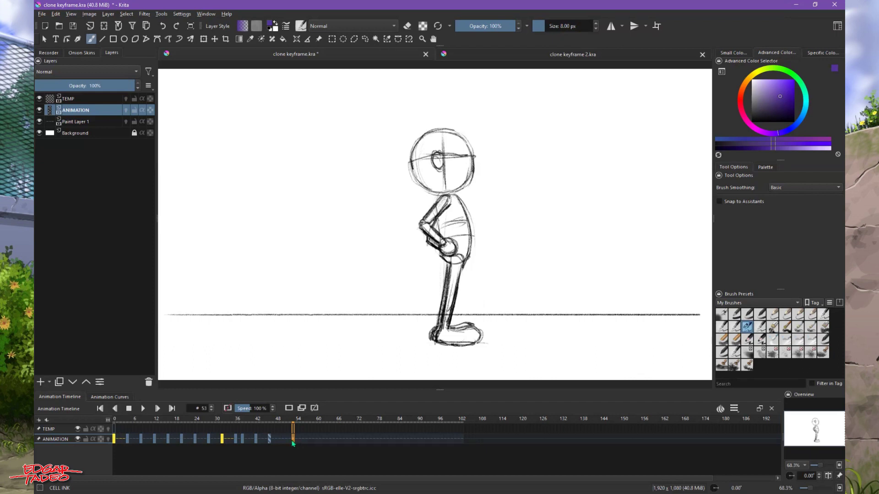
pyautogui.rightClick(294, 441)
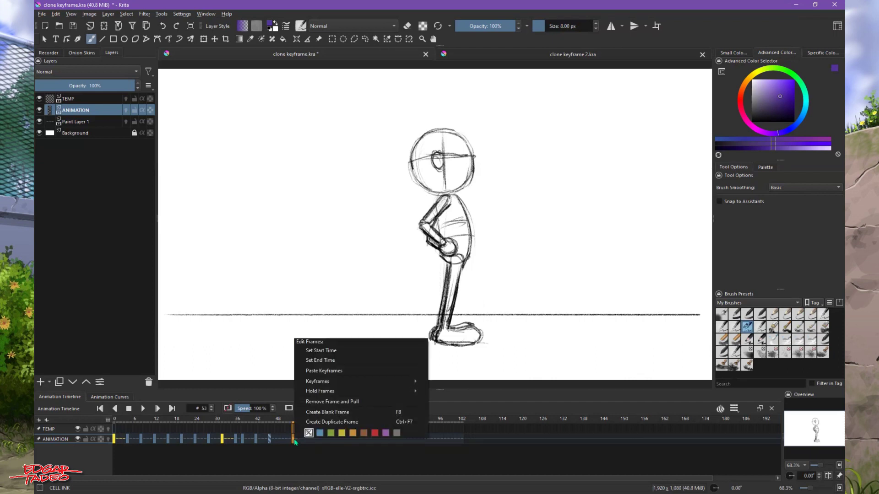
pyautogui.click(328, 371)
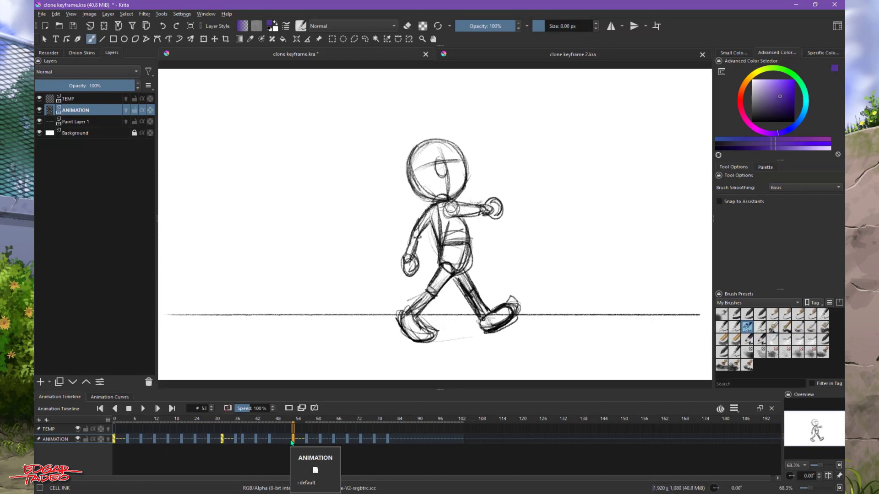
# - Apply an option from the frame-87 context submenu on the ANIMATION layer
pyautogui.rightClick(410, 440)
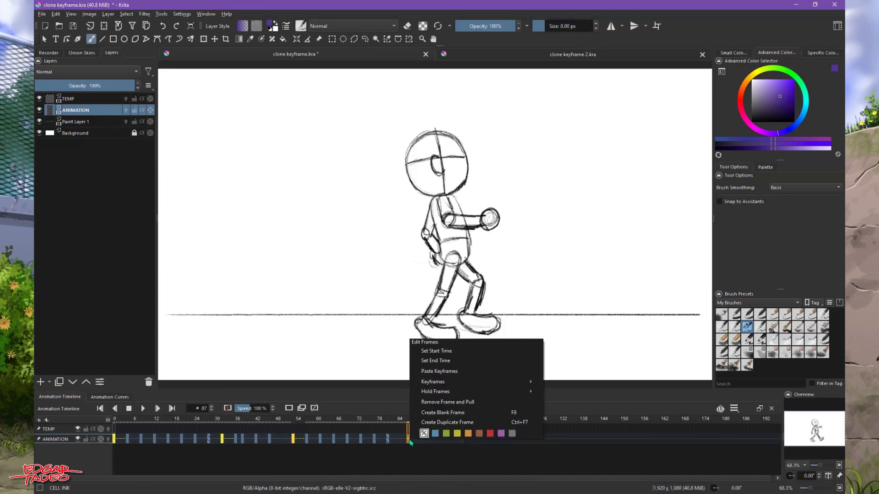
pyautogui.moveTo(440, 393)
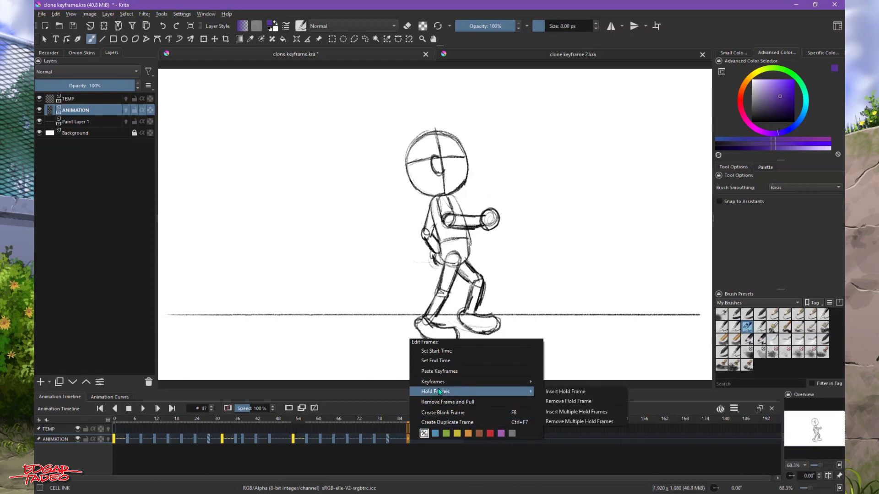
pyautogui.click(565, 392)
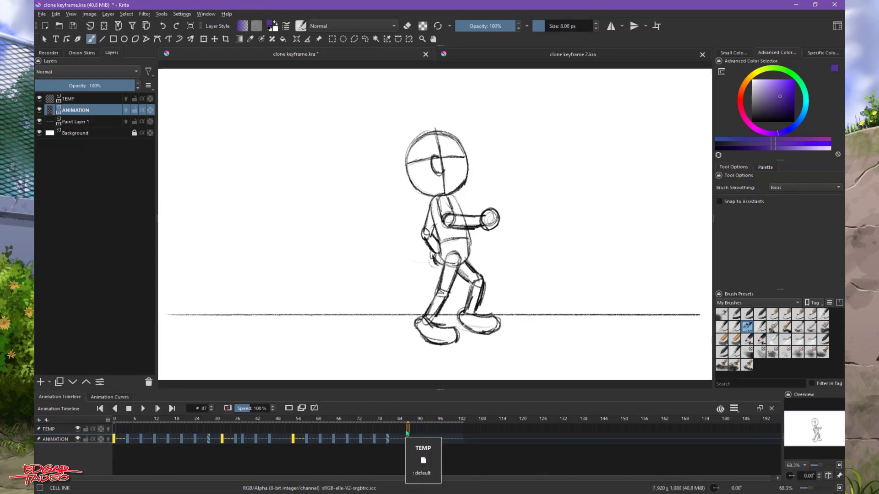
# - Clone frames 54–81 and paste the clones starting at frame 88
pyautogui.click(293, 439)
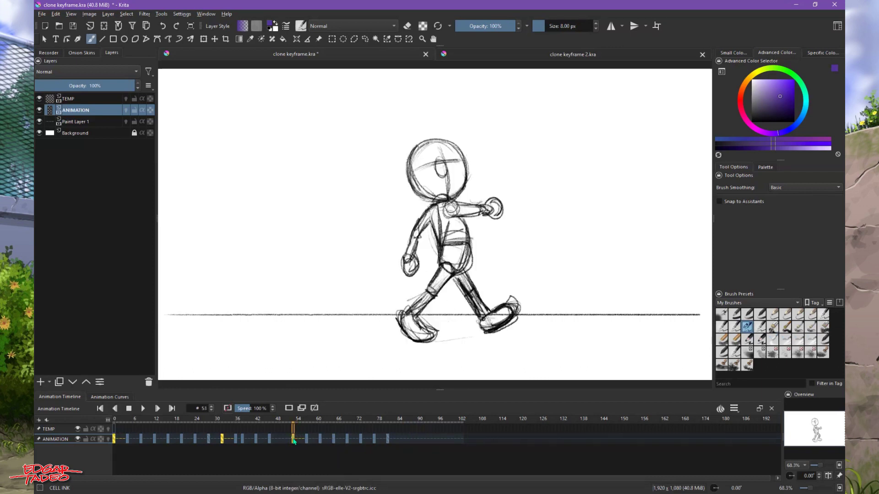
pyautogui.keyDown('shift'); pyautogui.click(388, 441); pyautogui.keyUp('shift')
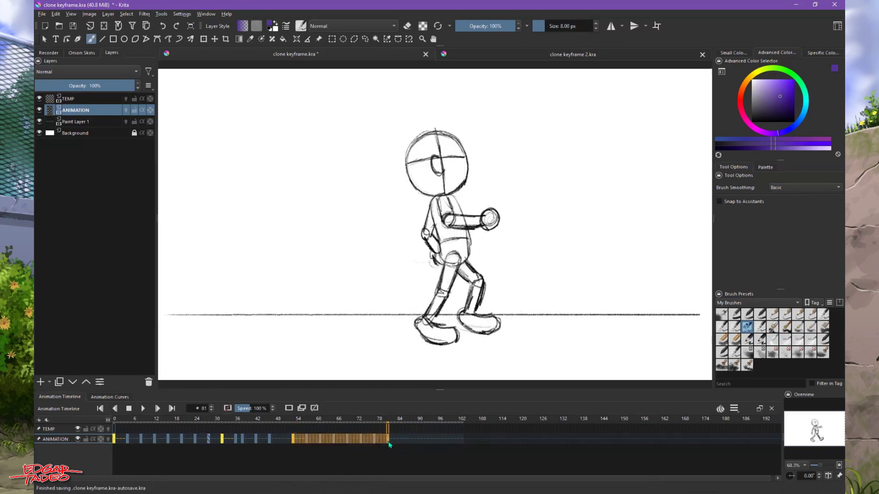
pyautogui.rightClick(389, 442)
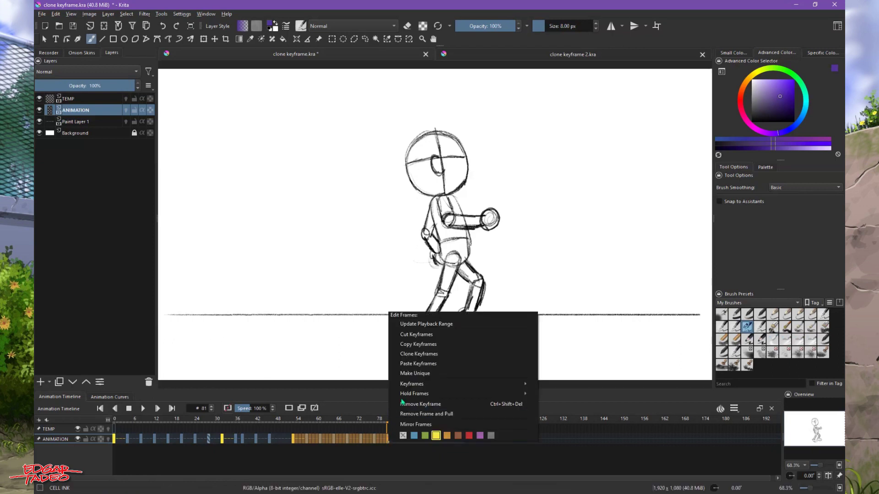
pyautogui.click(430, 354)
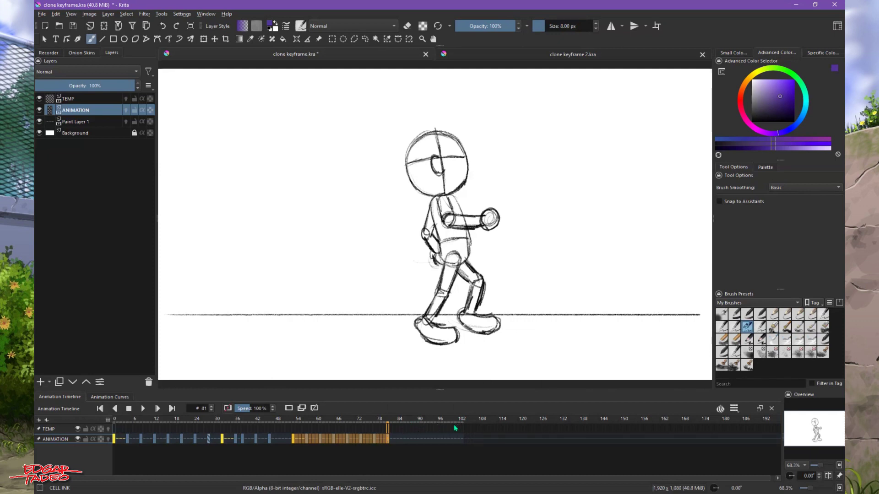
pyautogui.click(411, 440)
pyautogui.rightClick(411, 440)
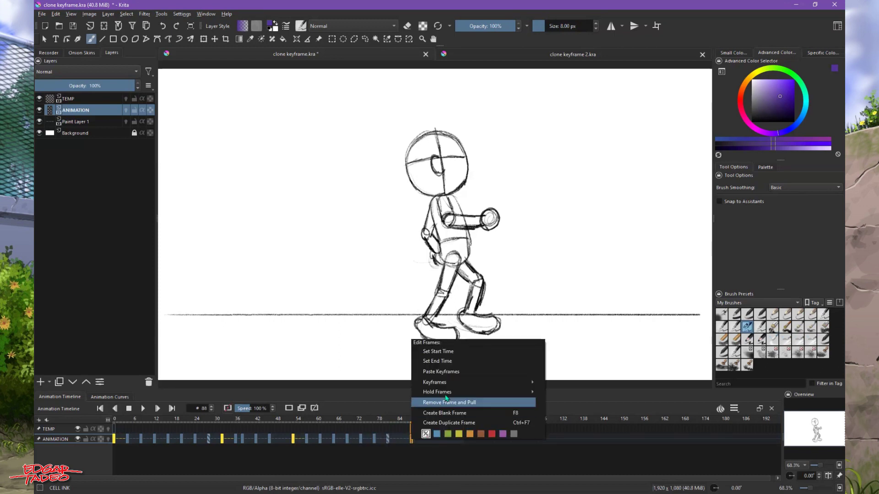
pyautogui.click(448, 371)
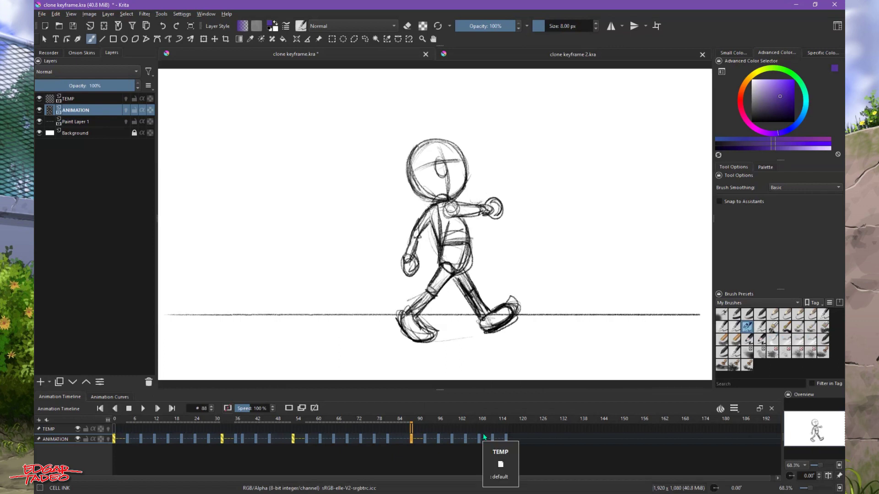
# - Undo the frame-88 paste, make TEMP the active layer, and play the walk from frame 0
pyautogui.hotkey('ctrl', 'z')
pyautogui.hotkey('ctrl', 'z')
pyautogui.hotkey('ctrl', 'z')
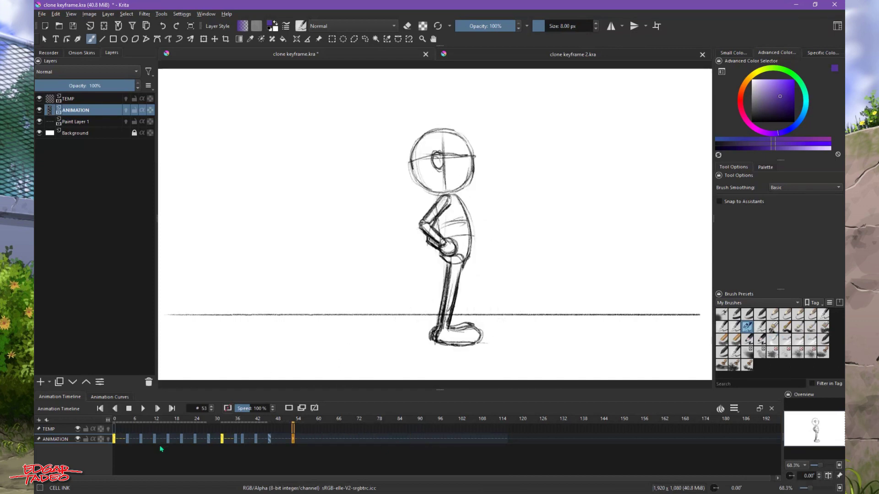
pyautogui.click(114, 439)
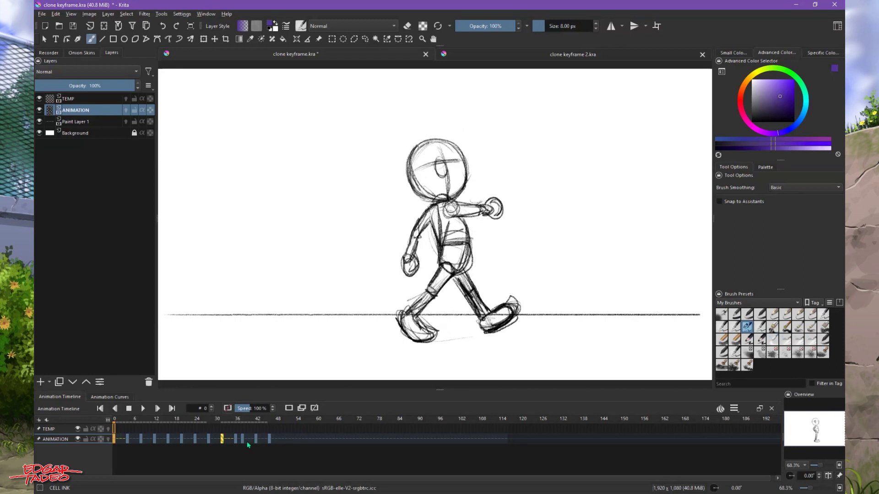
pyautogui.click(51, 430)
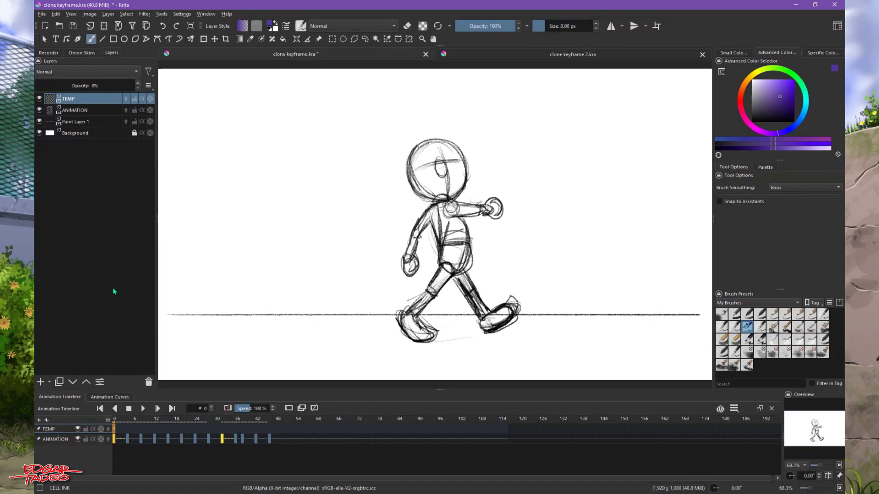
pyautogui.moveTo(90, 86); pyautogui.dragTo(37, 86)
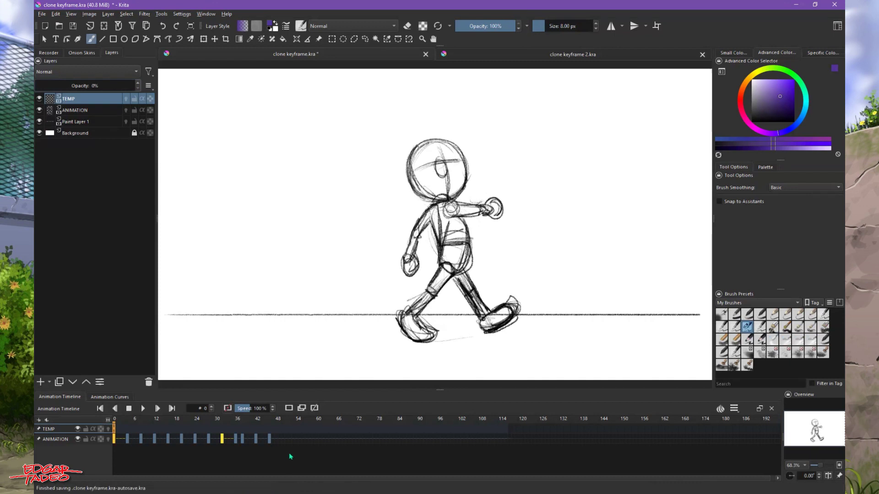
pyautogui.hotkey('ctrl', 'space')
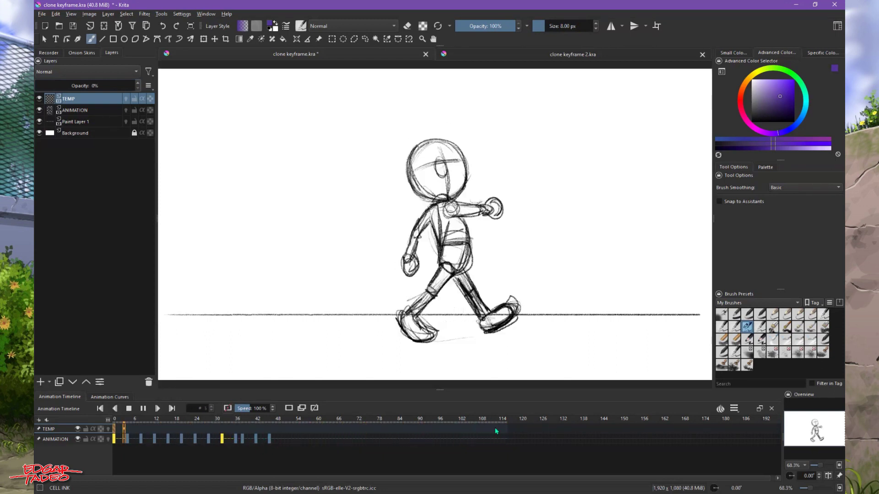
# - Stop playback and drag the keyframes from frame 36 onward up onto the TEMP row
pyautogui.hotkey('ctrl', 'space')
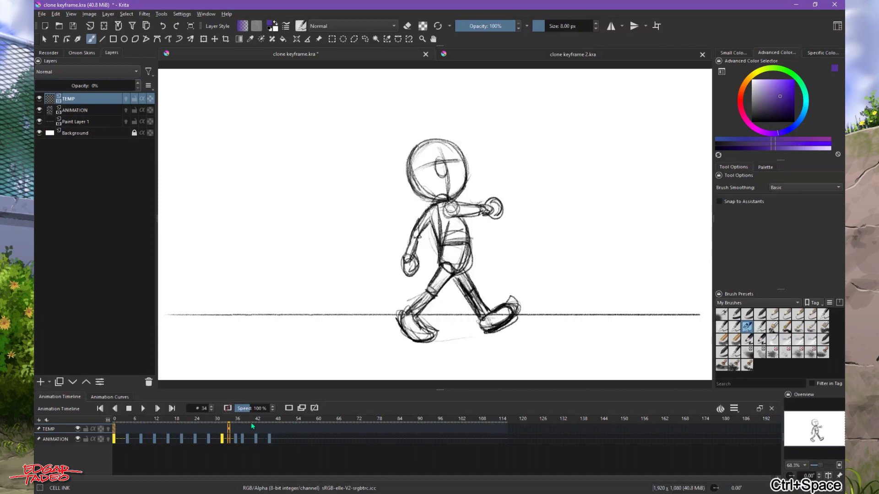
pyautogui.click(235, 439)
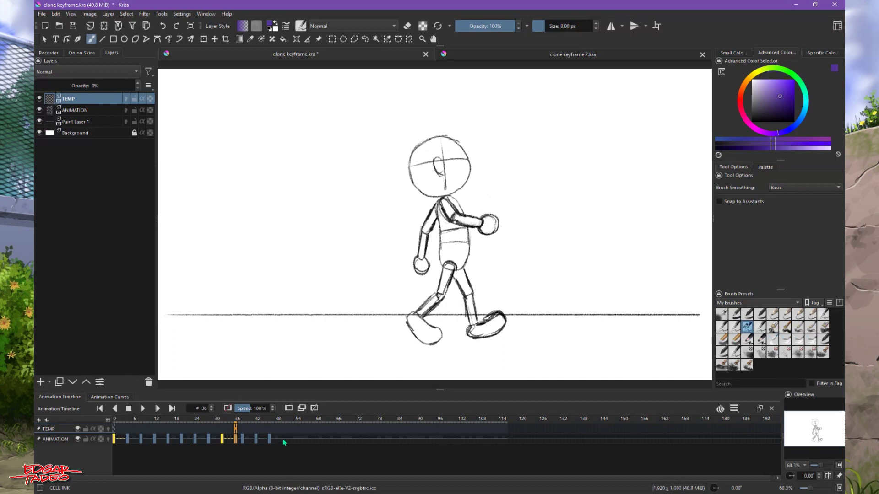
pyautogui.moveTo(232, 421)
pyautogui.mouseDown()
pyautogui.moveTo(283, 421)
pyautogui.moveTo(236, 422)
pyautogui.moveTo(269, 441)
pyautogui.moveTo(237, 441)
pyautogui.moveTo(235, 429)
pyautogui.mouseUp()
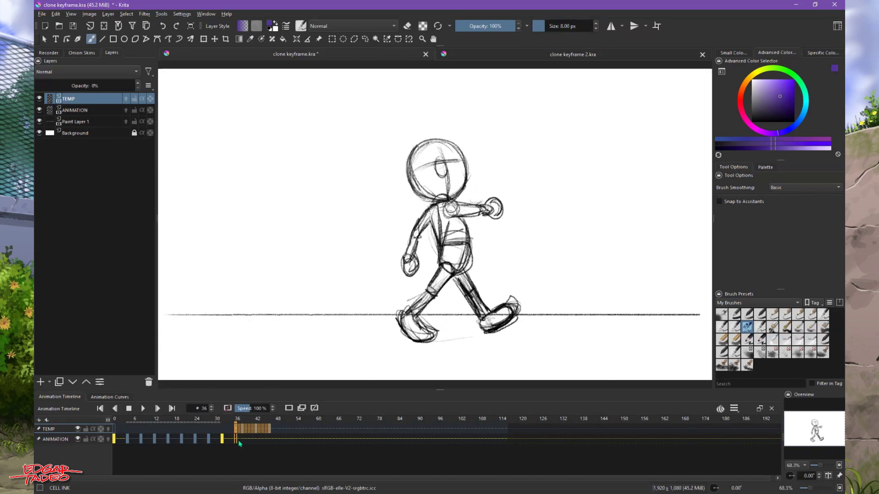
# - Select ANIMATION frames 0 through 31 and clone them as keyframes
pyautogui.click(114, 440)
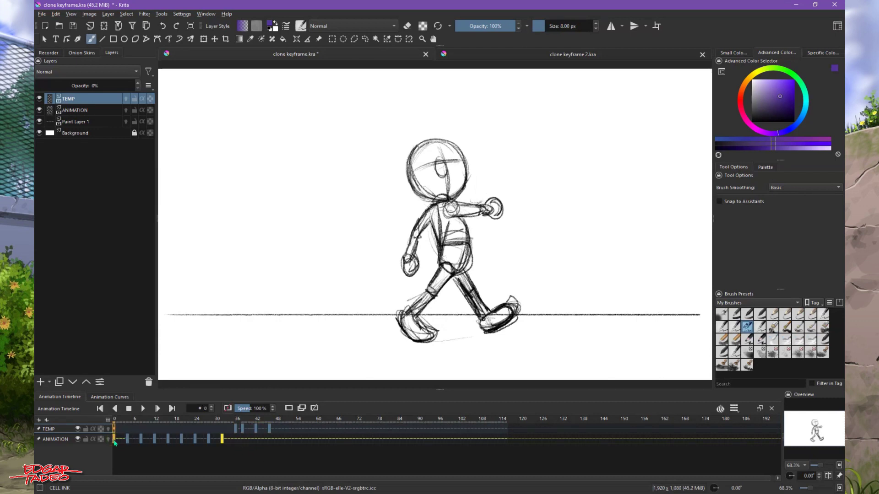
pyautogui.keyDown('shift'); pyautogui.click(220, 441); pyautogui.keyUp('shift')
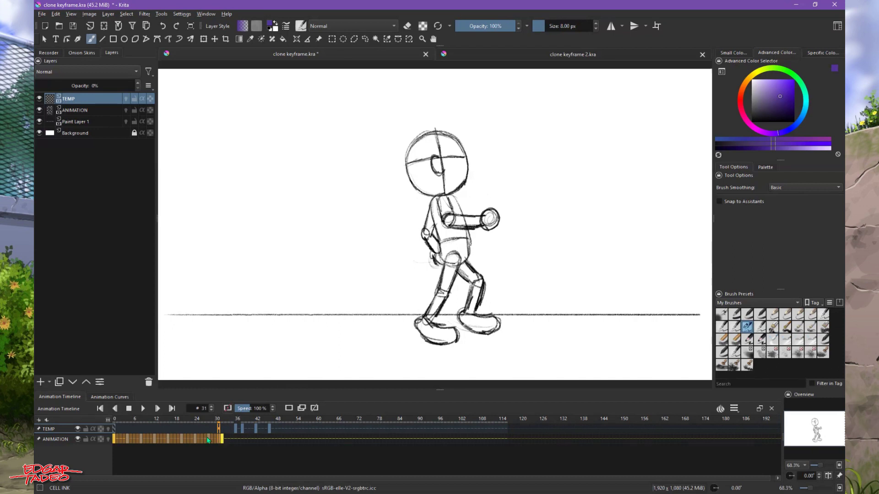
pyautogui.rightClick(126, 442)
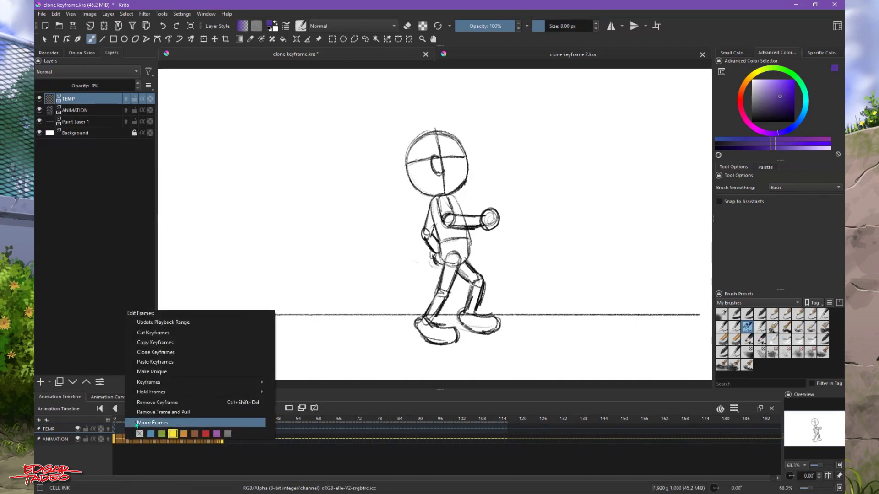
pyautogui.click(148, 352)
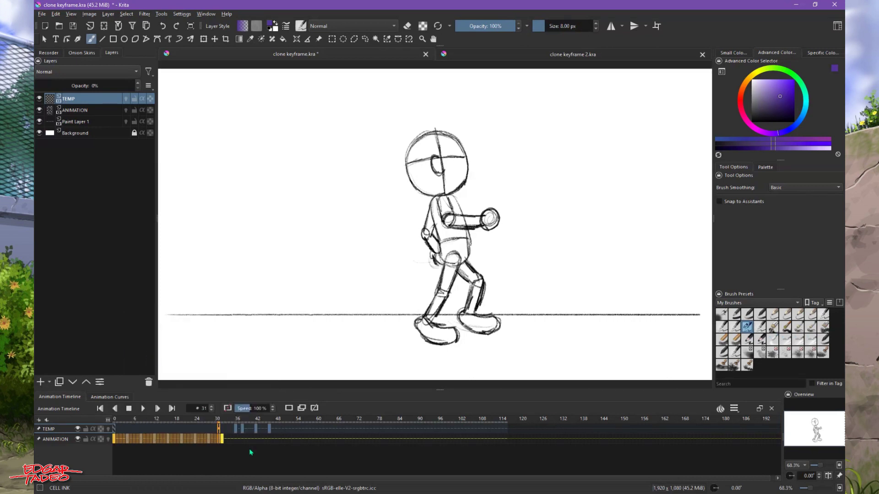
# - Paste the cloned keyframes on the ANIMATION layer at frame 32
pyautogui.click(223, 442)
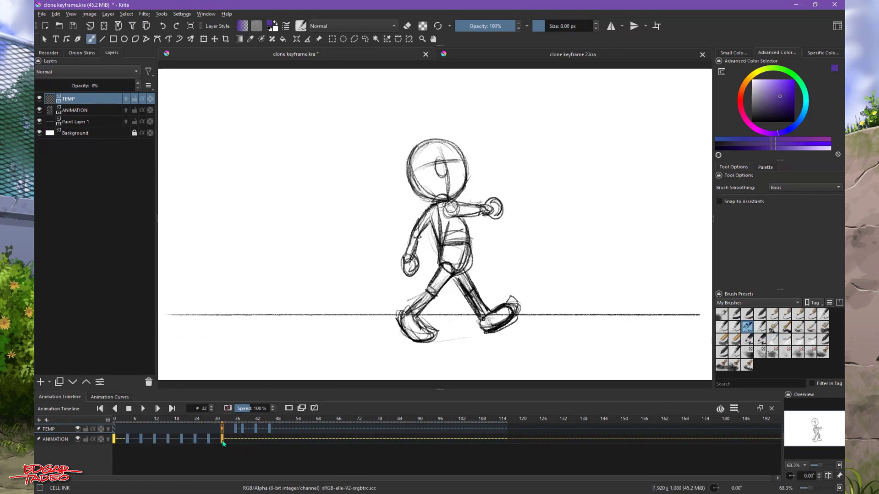
pyautogui.rightClick(223, 443)
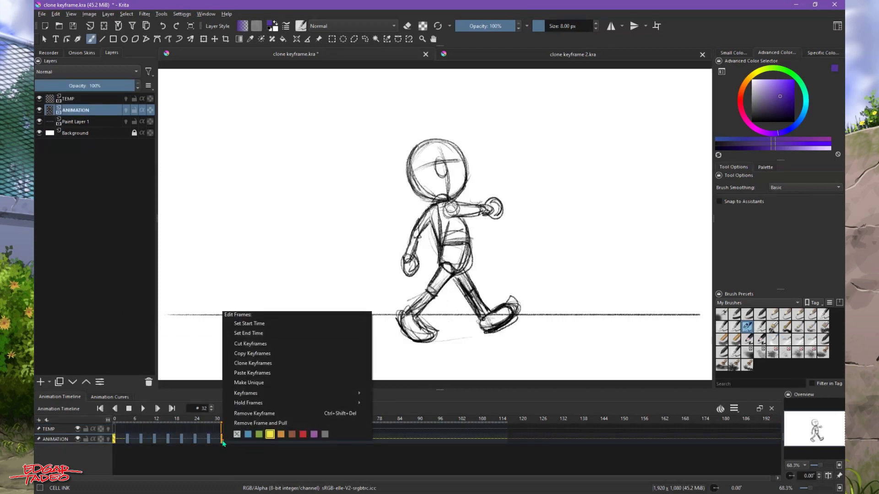
pyautogui.click(252, 373)
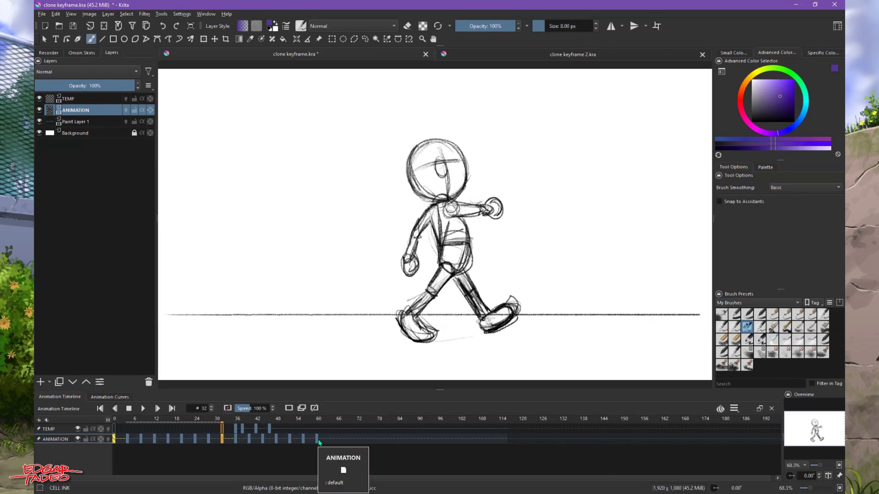
# - Scrub through the pasted frames and select ANIMATION frames 32 through 61
pyautogui.moveTo(226, 421); pyautogui.dragTo(317, 420)
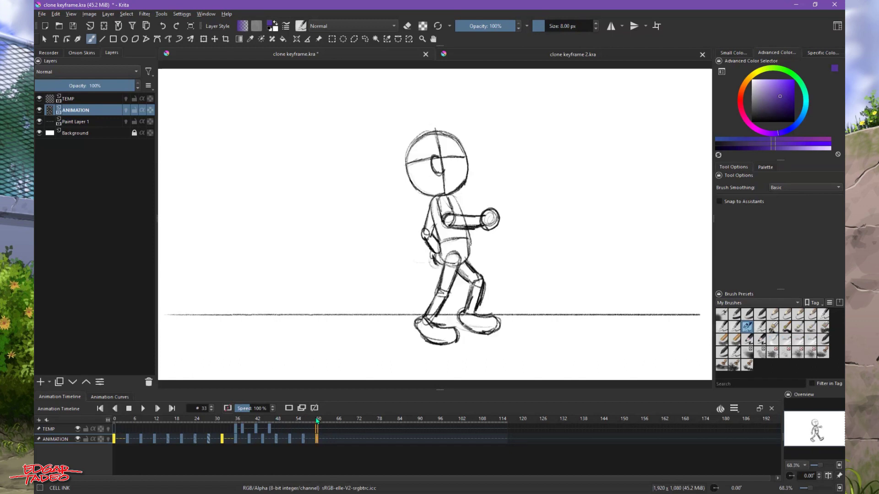
pyautogui.click(223, 440)
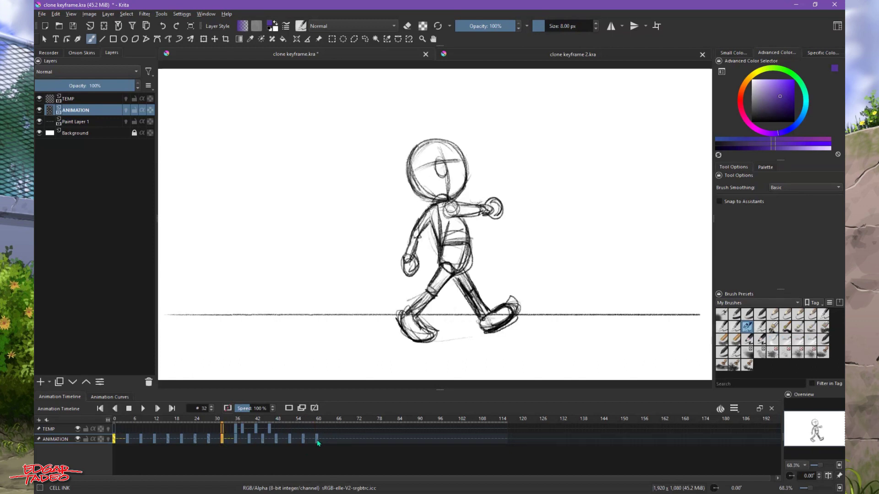
pyautogui.keyDown('shift'); pyautogui.click(321, 440); pyautogui.keyUp('shift')
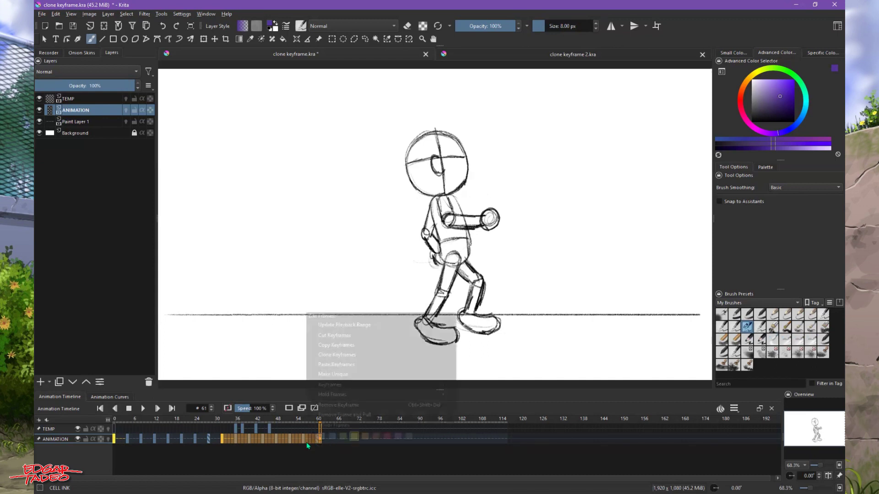
# - Clone frames 32–61 and paste the copies on the ANIMATION layer starting at frame 64
pyautogui.rightClick(322, 438)
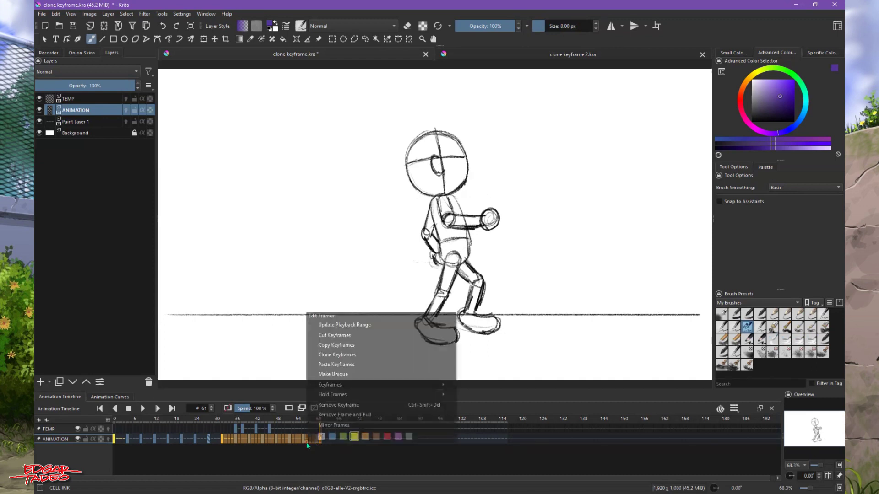
pyautogui.click(338, 357)
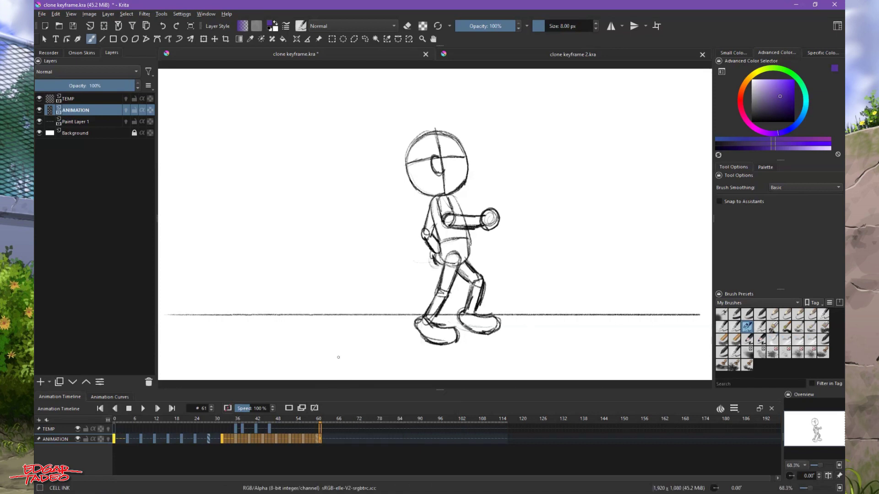
pyautogui.click(332, 442)
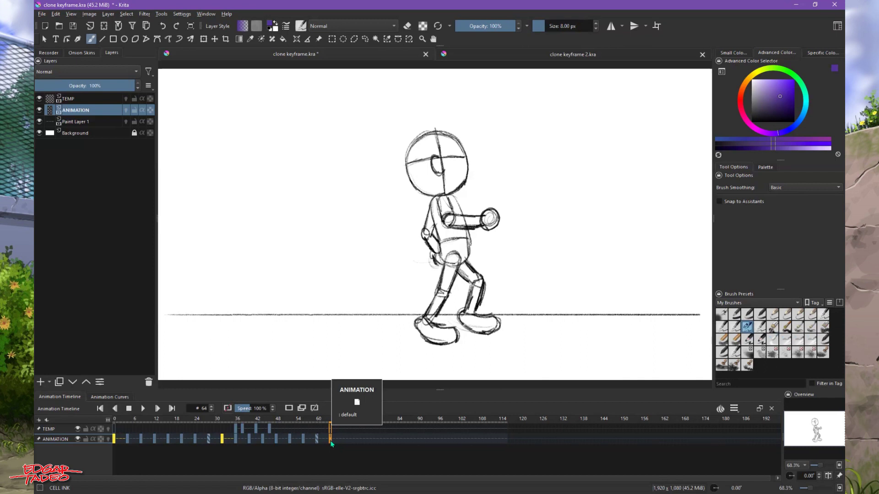
pyautogui.rightClick(331, 442)
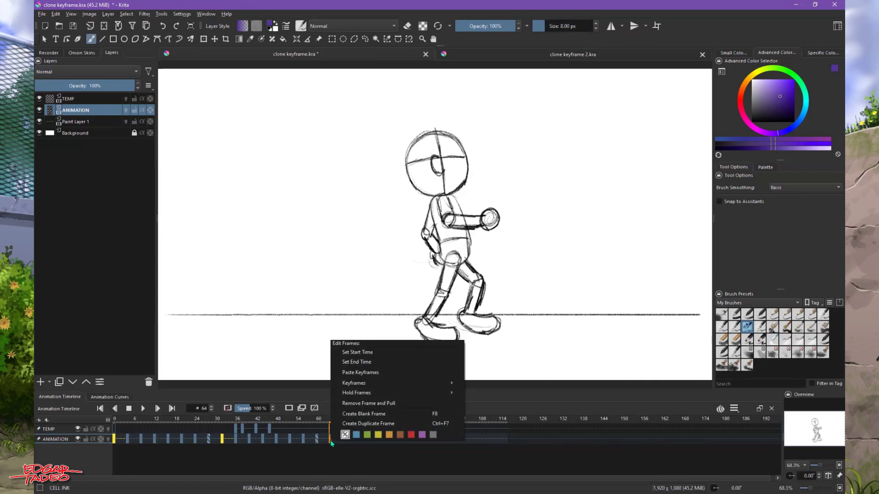
pyautogui.click(358, 372)
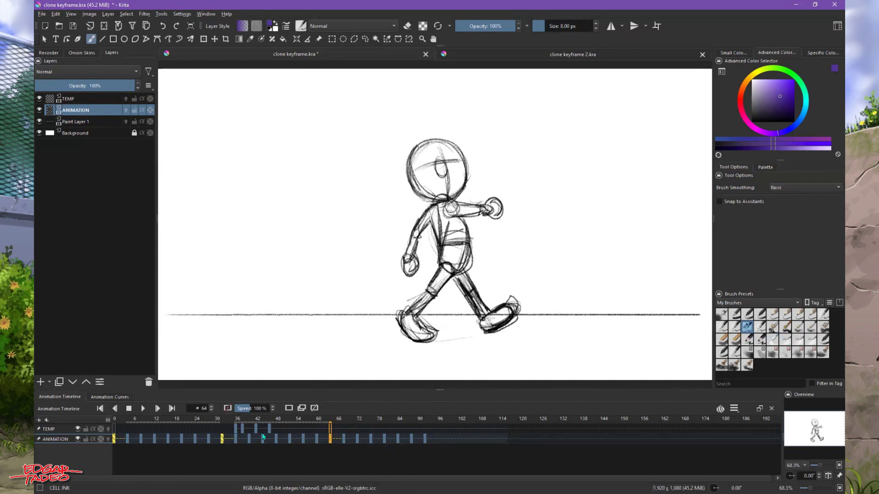
pyautogui.click(235, 431)
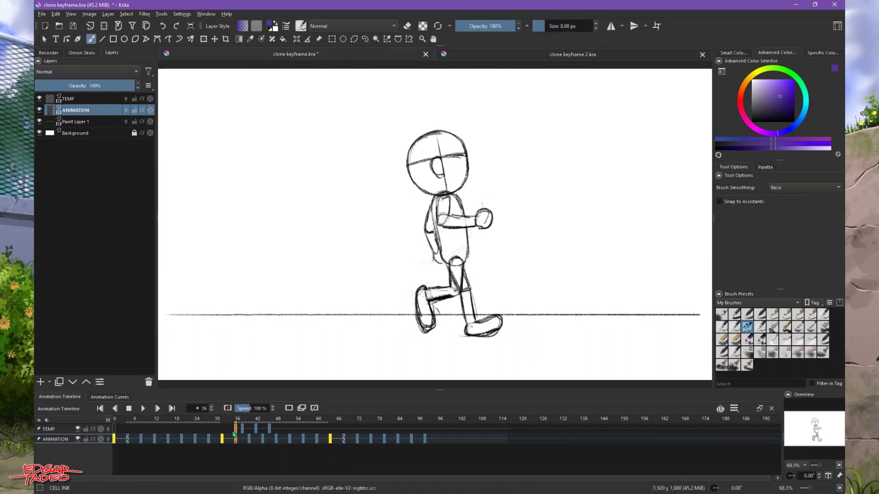
# - Shift TEMP frames 36–46 later, then clone the frame-64 keyframe and paste it at frame 96
pyautogui.keyDown('shift'); pyautogui.click(270, 430); pyautogui.keyUp('shift')
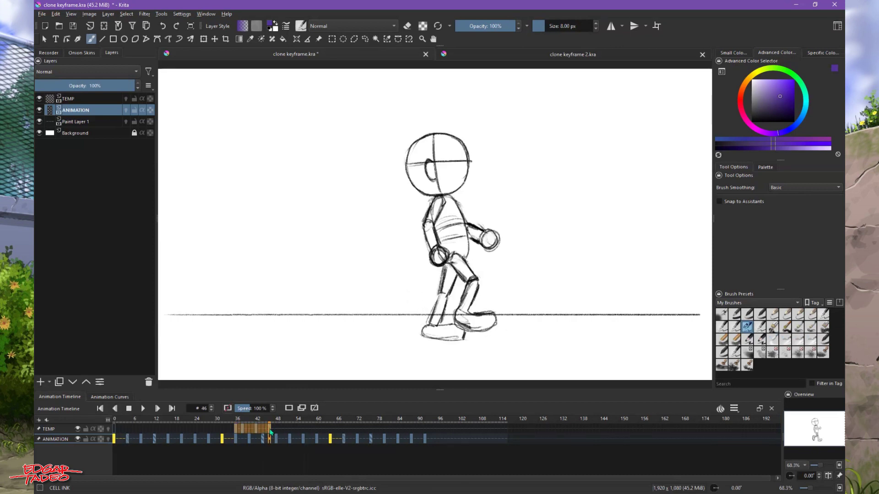
pyautogui.moveTo(238, 431); pyautogui.dragTo(453, 442)
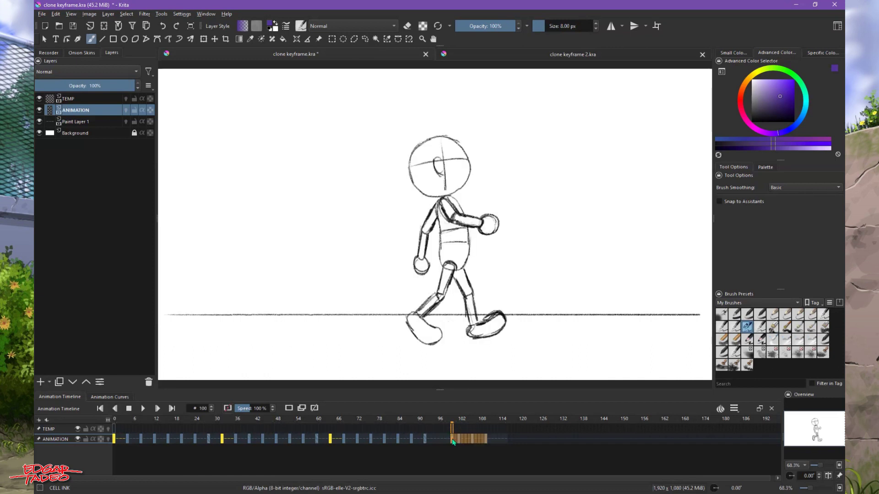
pyautogui.click(331, 439)
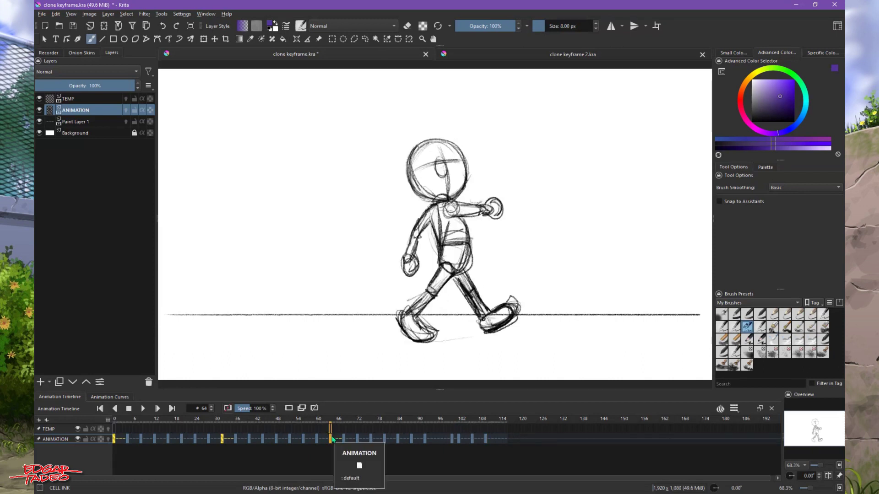
pyautogui.rightClick(331, 439)
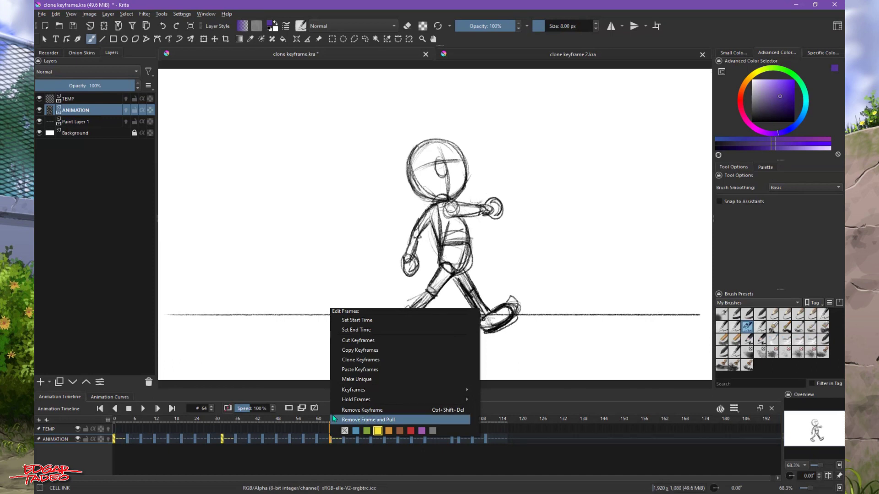
pyautogui.click(354, 363)
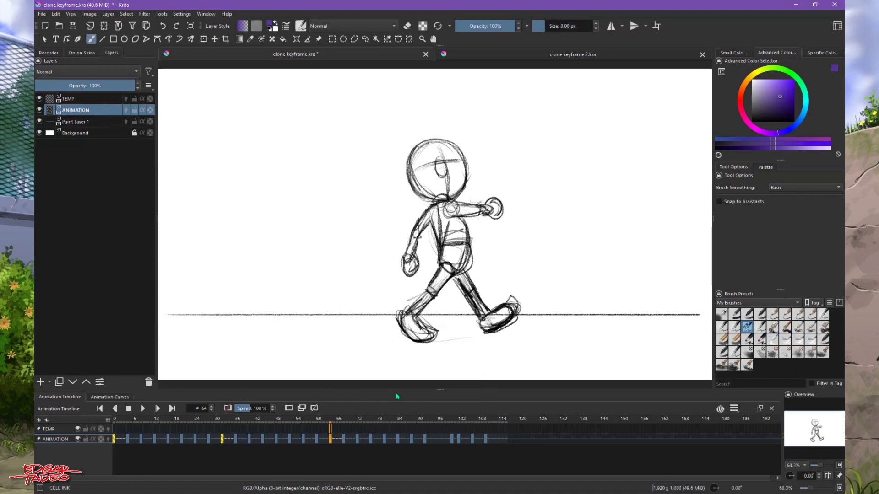
pyautogui.click(439, 441)
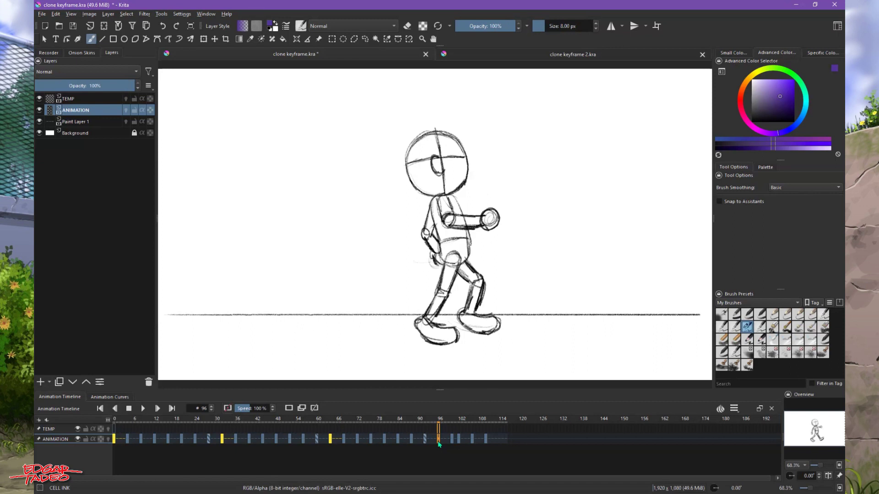
pyautogui.rightClick(438, 442)
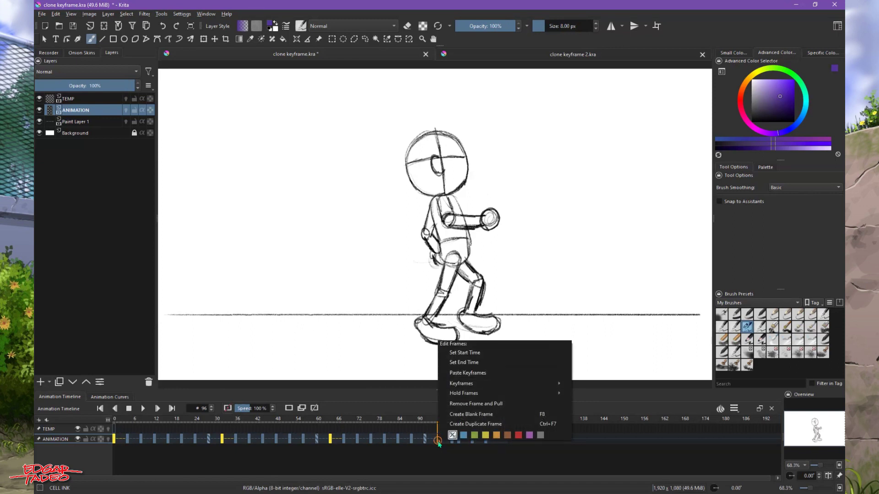
pyautogui.click(462, 373)
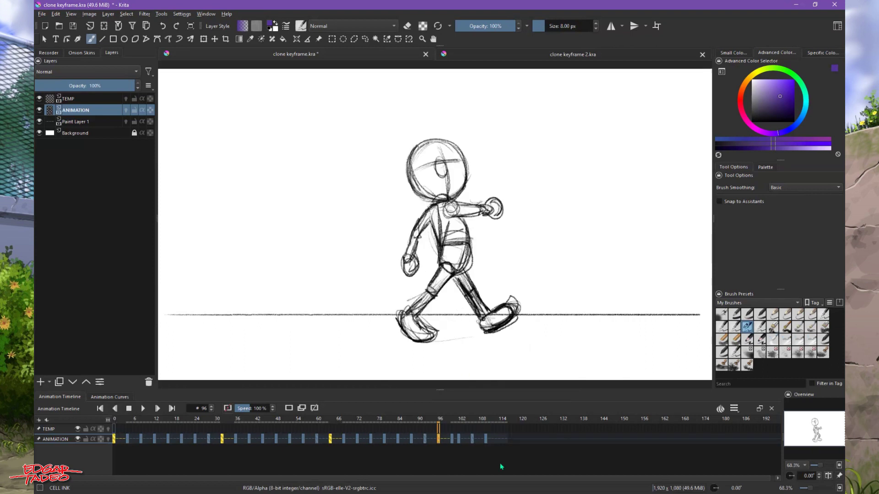
# - Flip through frames 0, 4 and 28 to find the standing pose
pyautogui.click(114, 441)
pyautogui.click(128, 440)
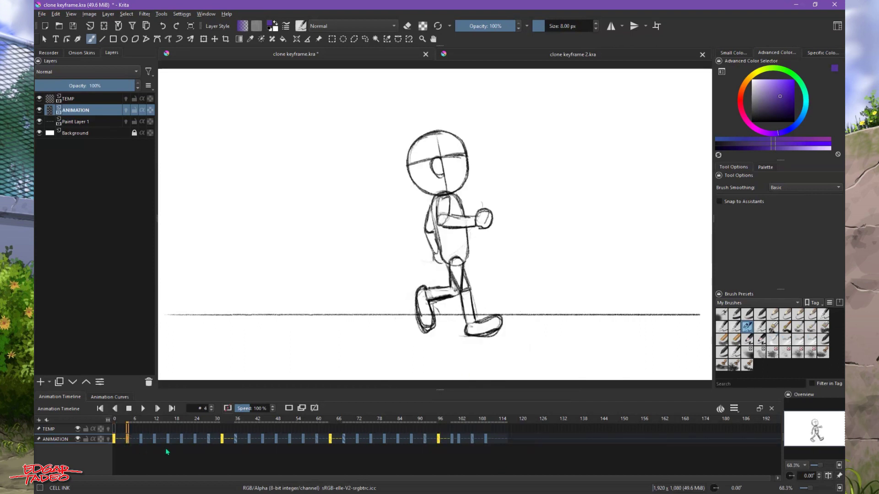
pyautogui.click(208, 439)
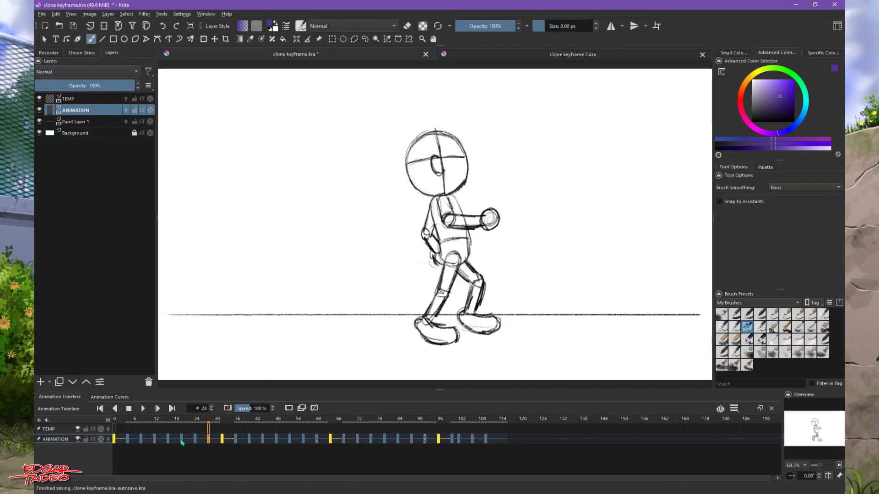
# - Give the frame-24 keyframe and its clones a red colour label
pyautogui.click(195, 439)
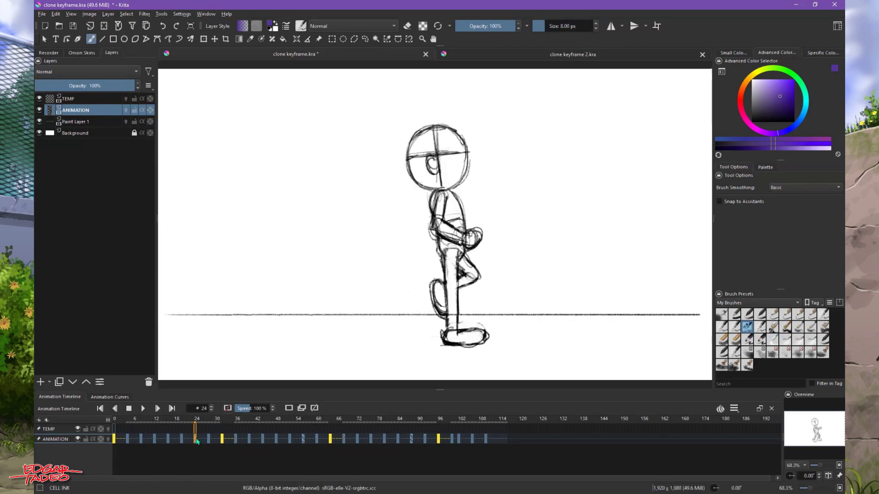
pyautogui.rightClick(198, 441)
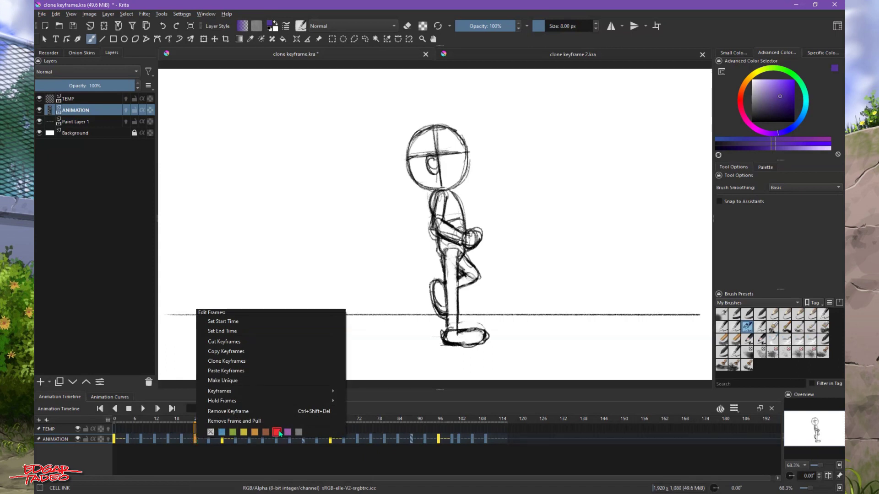
pyautogui.click(258, 474)
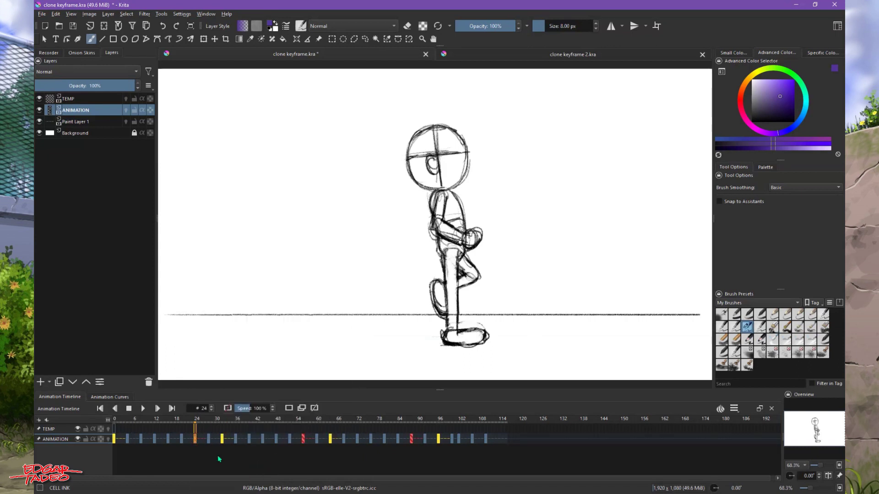
pyautogui.click(195, 439)
# - Replace the purple stroke with a black ear using the Pencil-3 Large 4B preset at about 8 px
pyautogui.moveTo(472, 152); pyautogui.dragTo(473, 164)
pyautogui.hotkey('ctrl', 'z')
pyautogui.press('d')
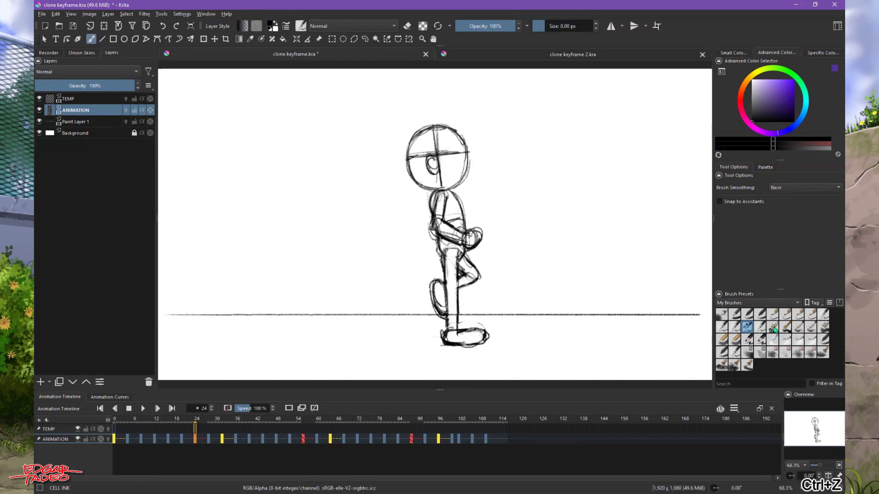
pyautogui.click(798, 314)
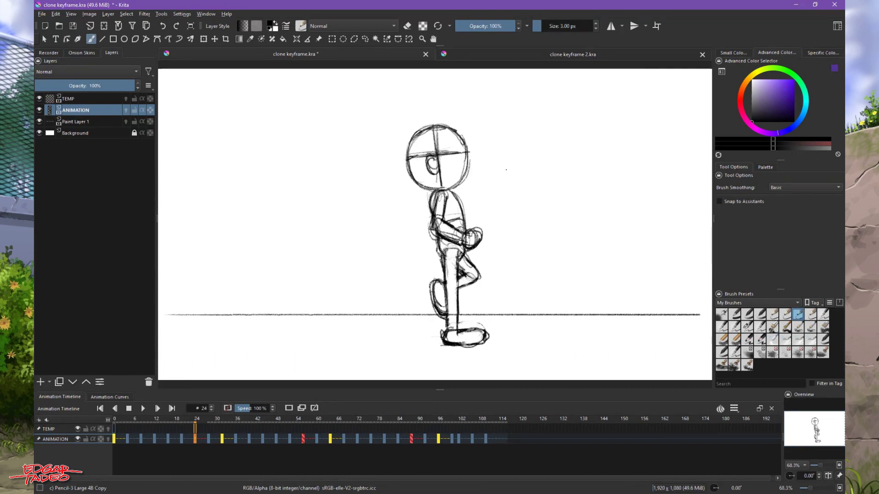
pyautogui.press(']')
pyautogui.press(']')
pyautogui.press(']')
pyautogui.press(']')
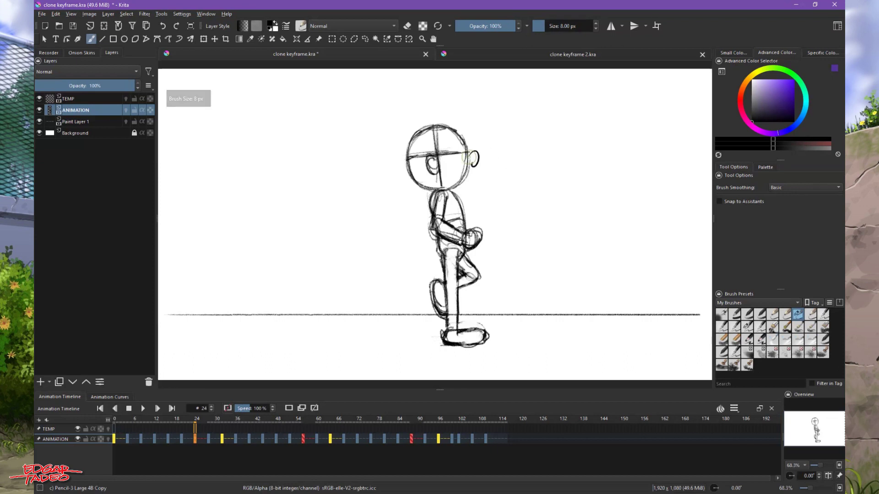
pyautogui.moveTo(472, 154); pyautogui.dragTo(471, 166)
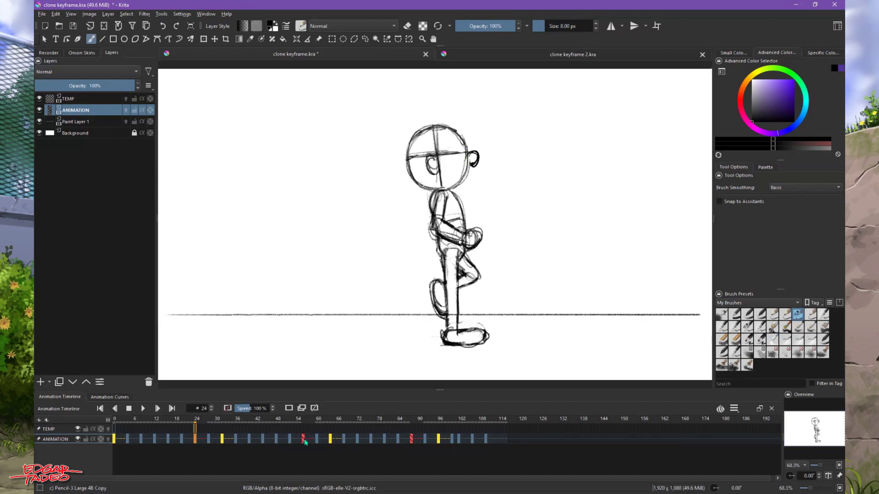
# - Check that the ear appears on the frame-56 and frame-88 clones
pyautogui.click(304, 441)
pyautogui.click(298, 433)
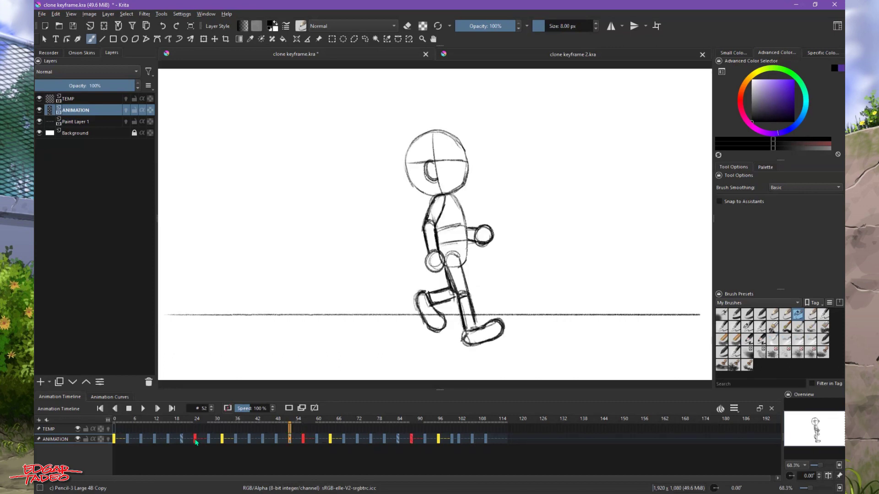
pyautogui.click(195, 440)
pyautogui.click(303, 439)
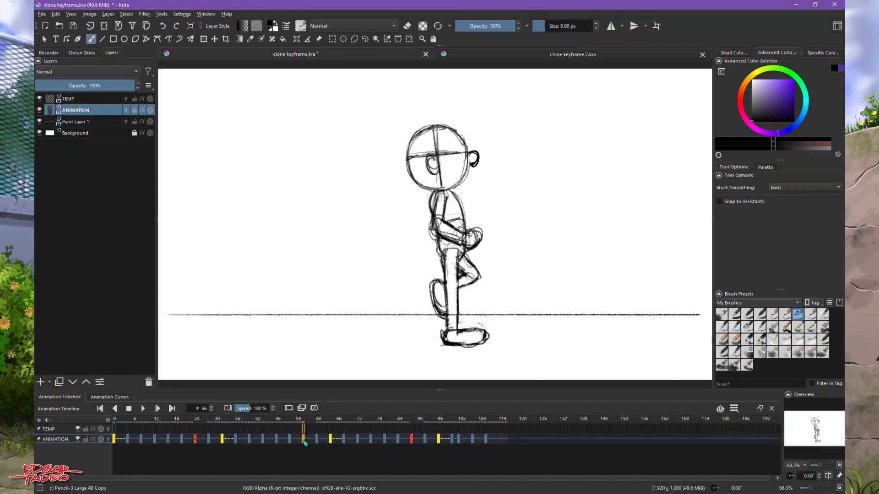
pyautogui.click(412, 441)
pyautogui.click(195, 439)
# - Draw a pencil ear on the head of the frame-12 walking pose
pyautogui.click(189, 439)
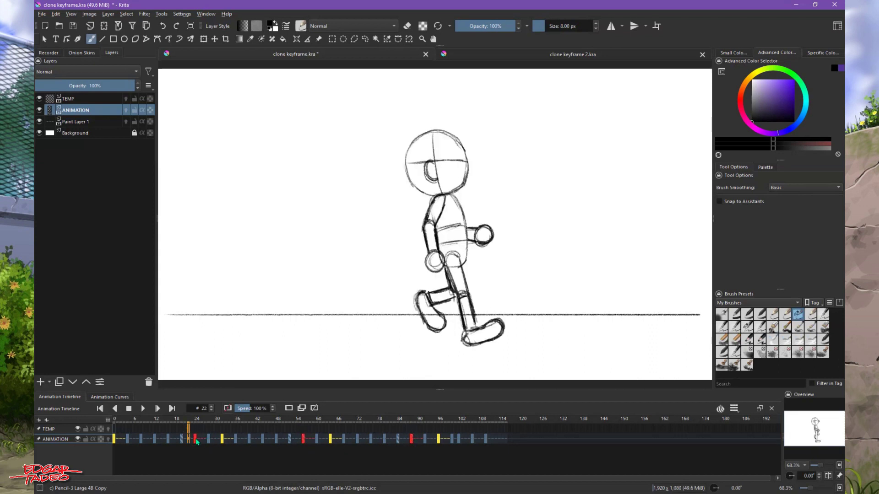
pyautogui.click(195, 440)
pyautogui.click(154, 442)
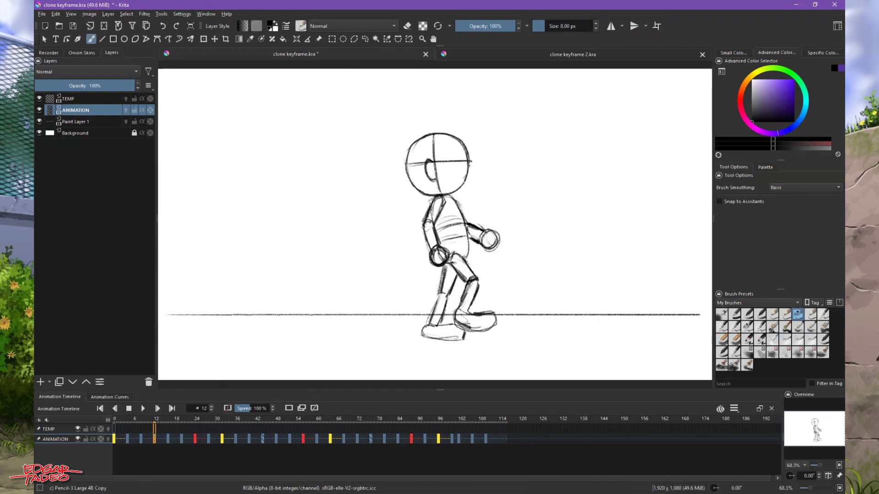
pyautogui.moveTo(467, 161)
pyautogui.mouseDown()
pyautogui.moveTo(479, 167)
pyautogui.moveTo(466, 169)
pyautogui.mouseUp()
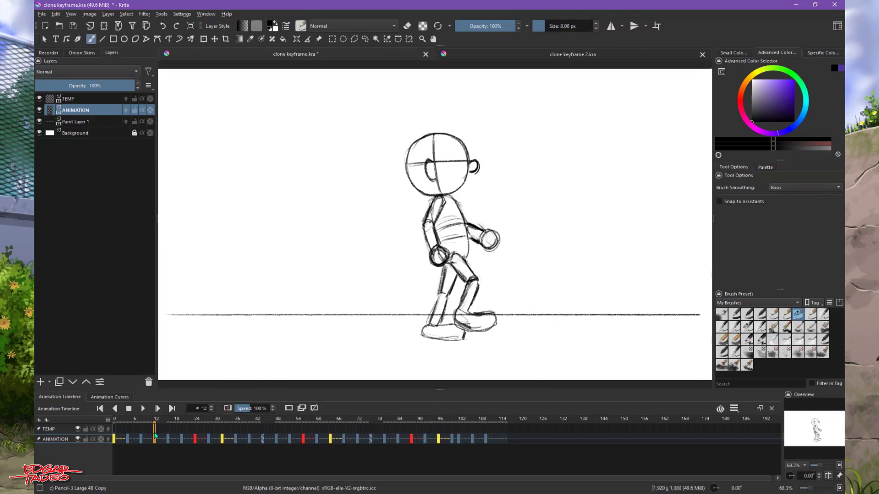
# - Scrub the timeline from frame 0 to about frame 47 to review the walk cycle
pyautogui.moveTo(229, 420); pyautogui.dragTo(271, 419)
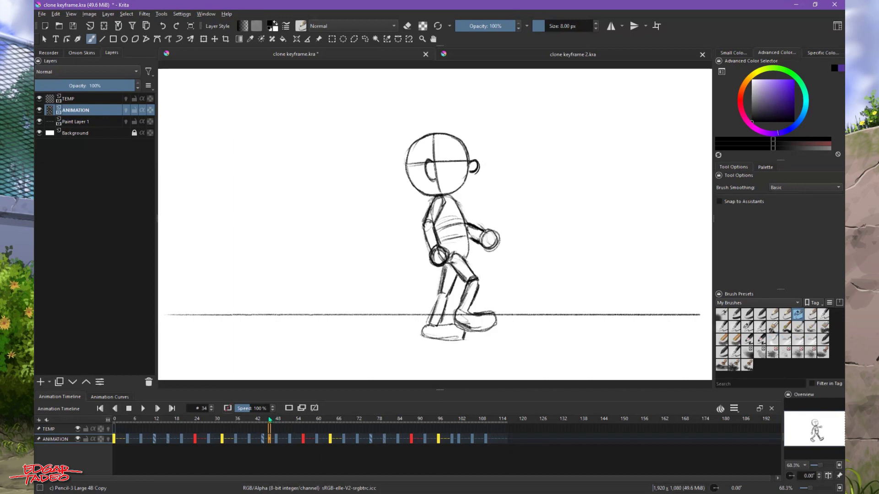
pyautogui.click(265, 440)
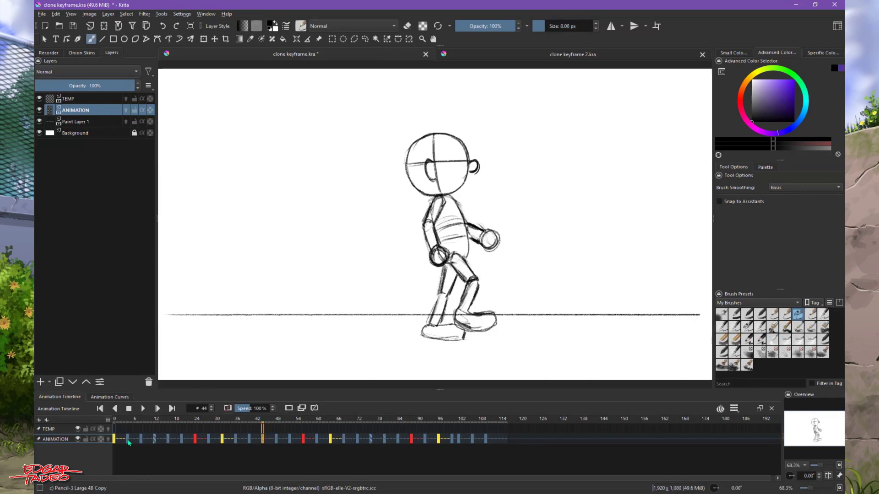
pyautogui.click(117, 439)
pyautogui.click(127, 439)
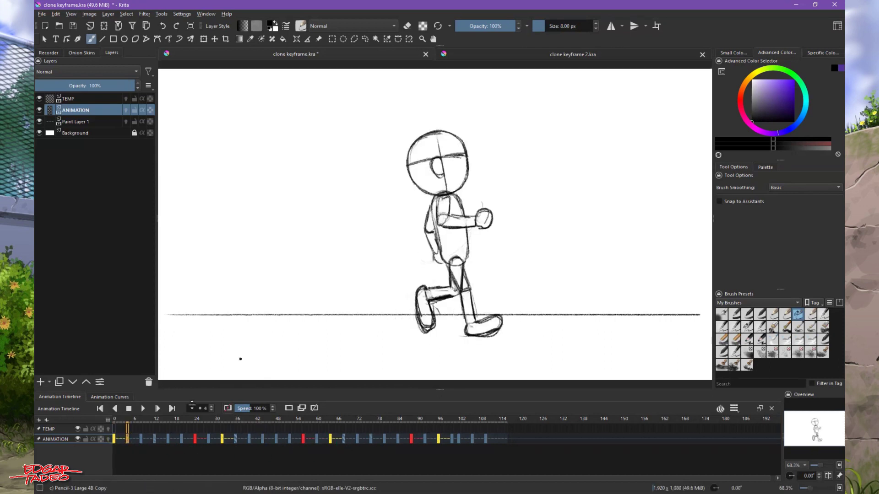
pyautogui.click(115, 440)
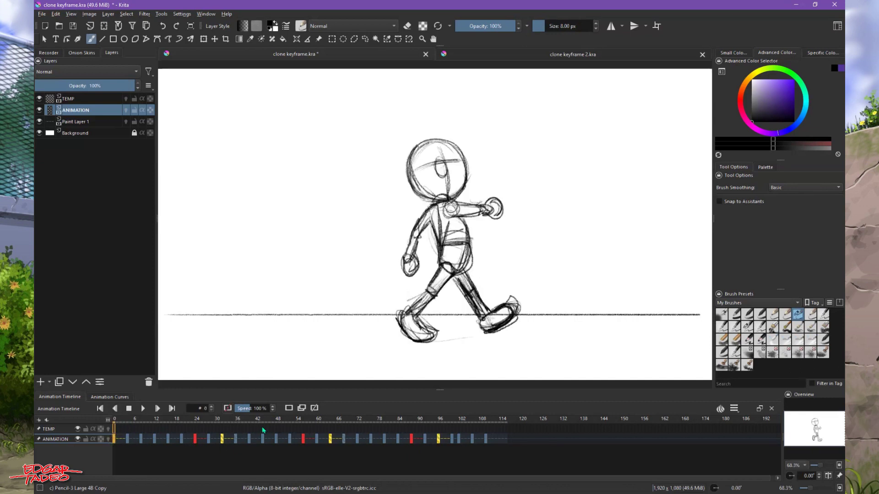
pyautogui.moveTo(129, 420); pyautogui.dragTo(206, 420)
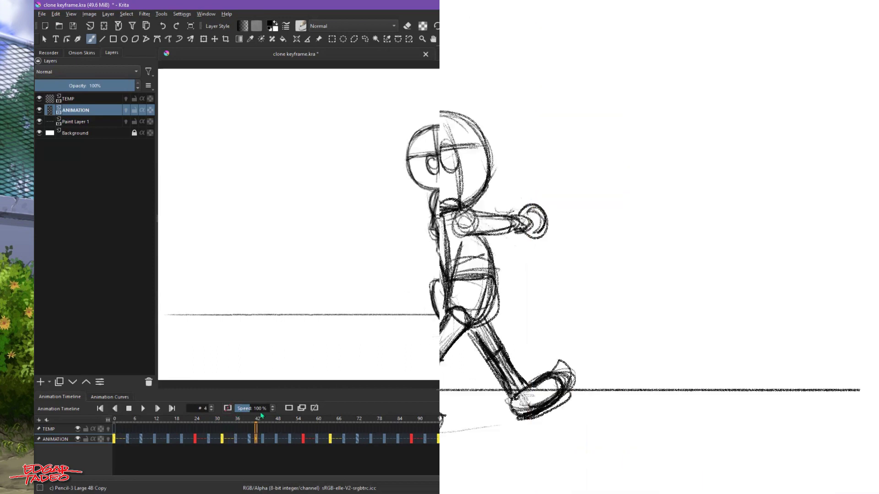